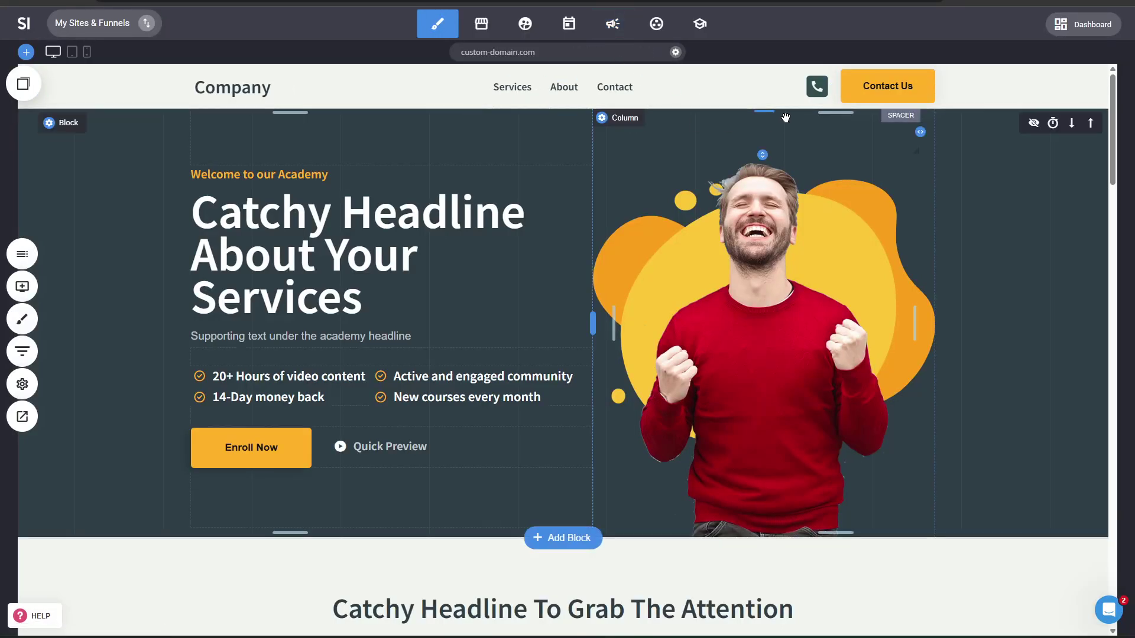
Step: Go to Messaging & Workflows and list the campaigns, including the sent Sales Tracking campaign
click(613, 29)
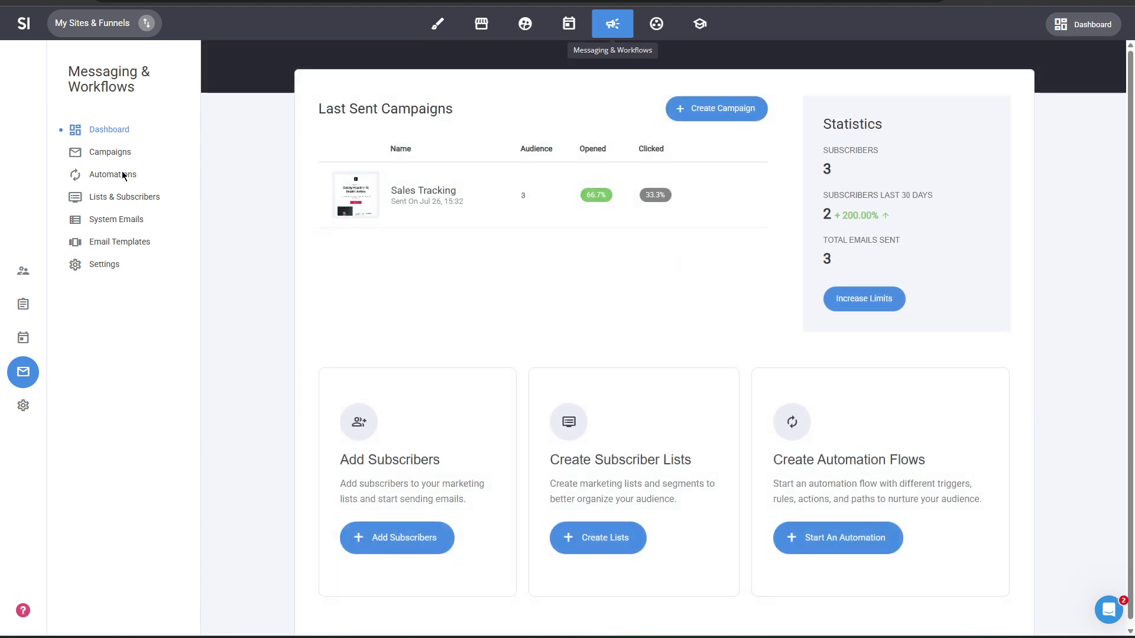
click(107, 152)
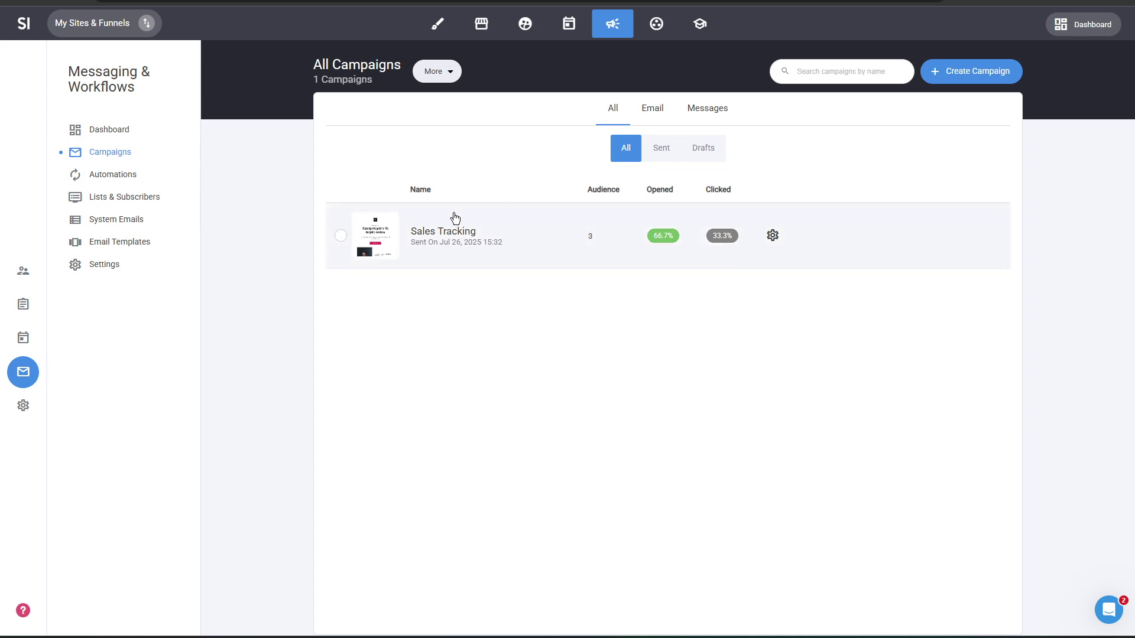
click(473, 243)
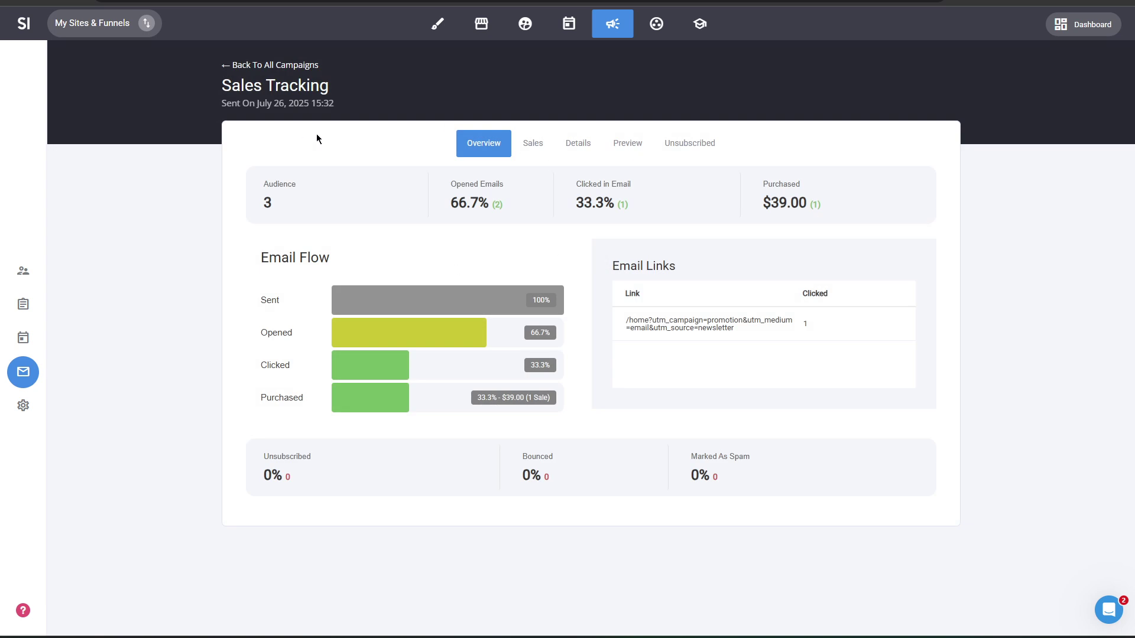
click(269, 65)
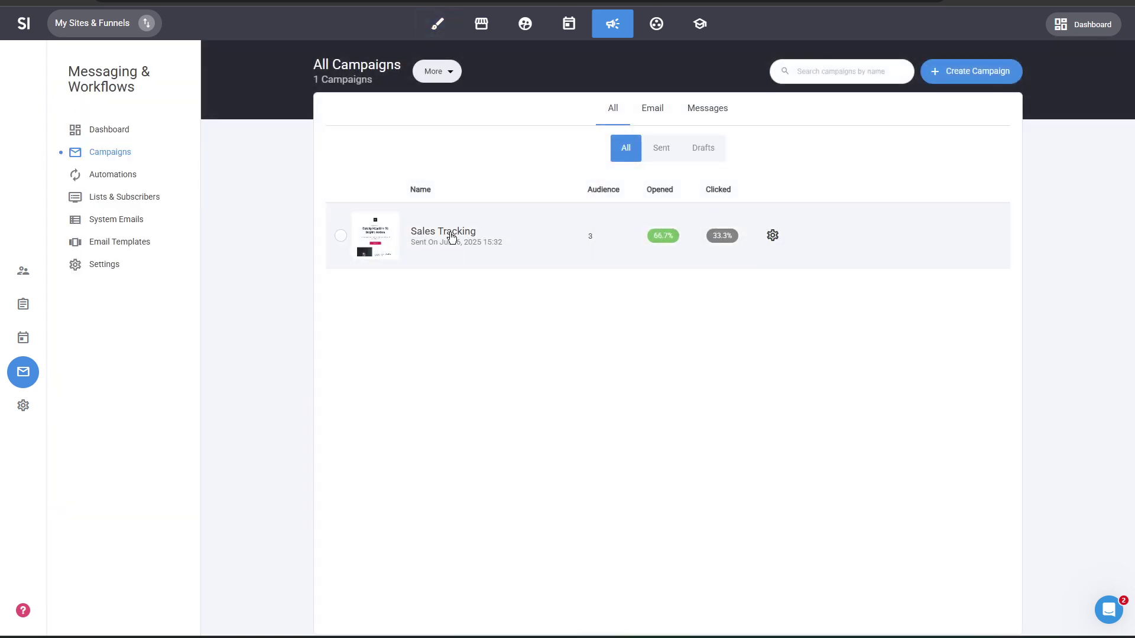
click(450, 237)
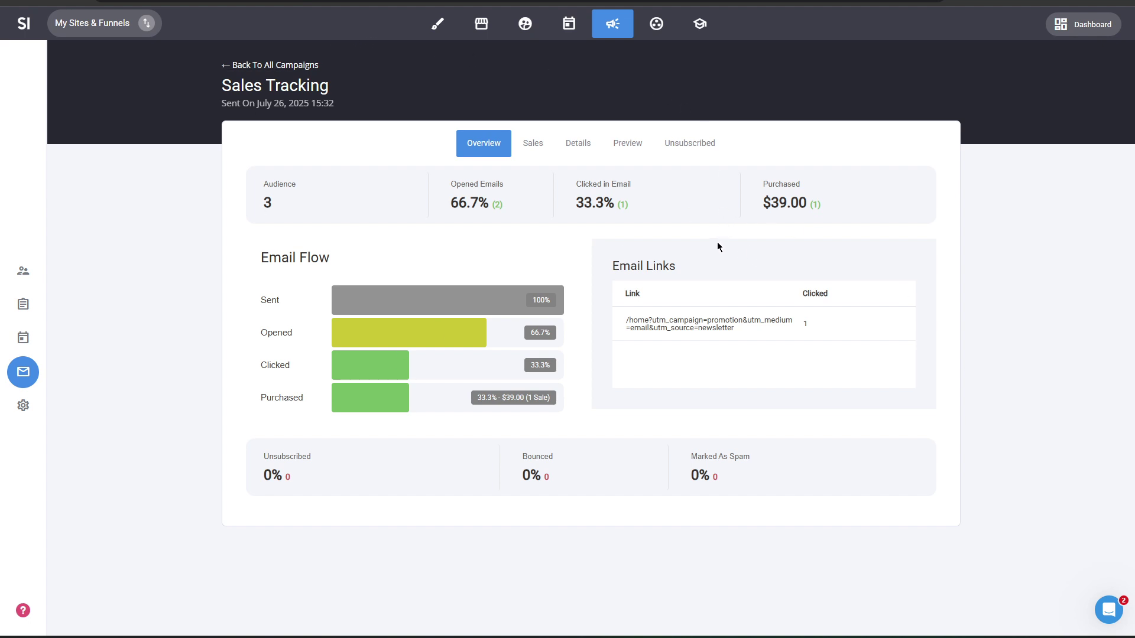
Step: Create a new regular email campaign named 'Sales Tracking 2'
click(270, 66)
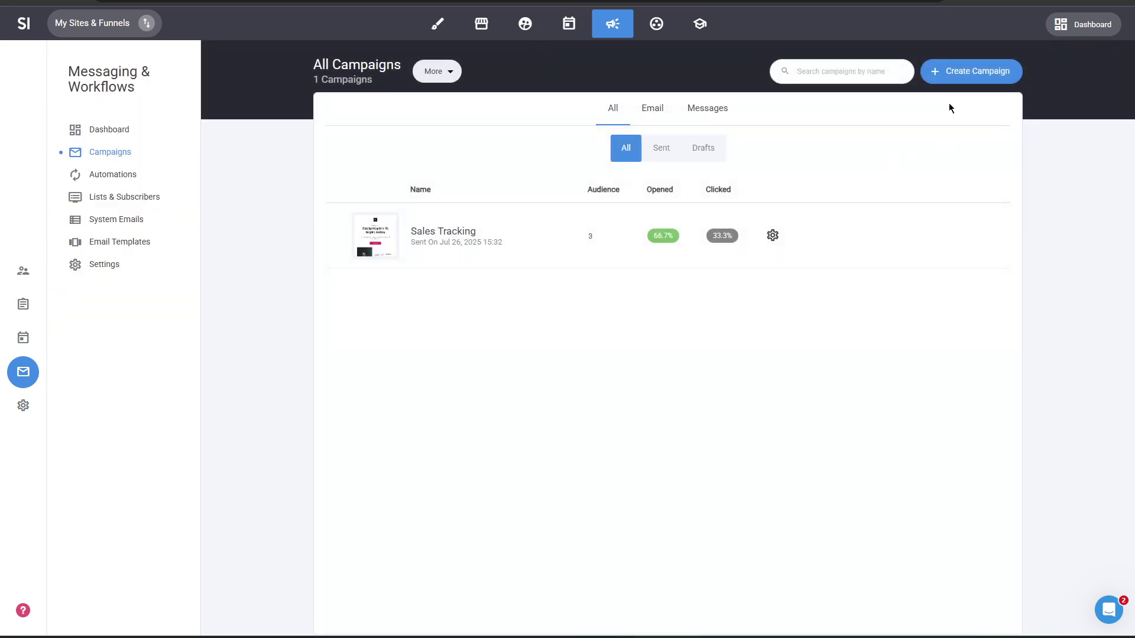
click(968, 87)
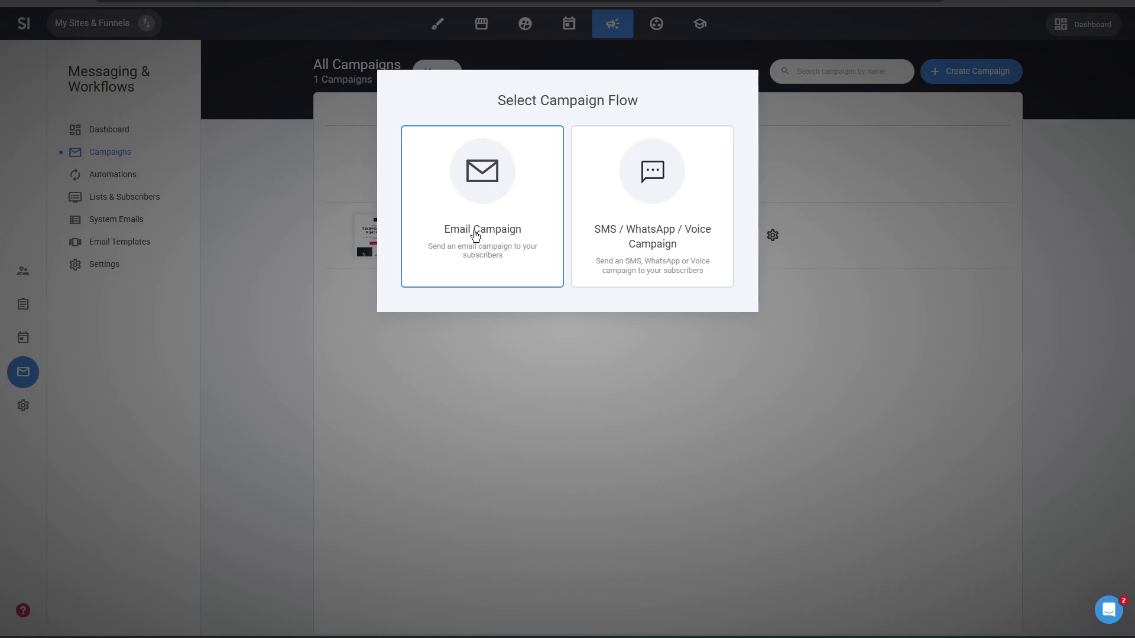
click(491, 233)
click(573, 224)
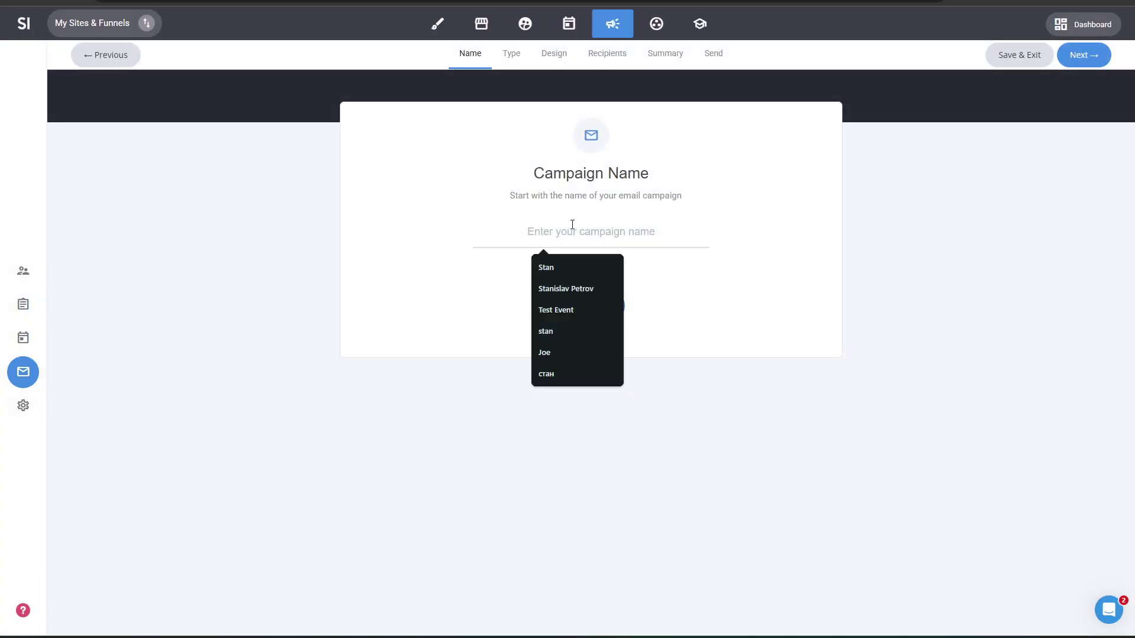
text(Sales Tracking 2)
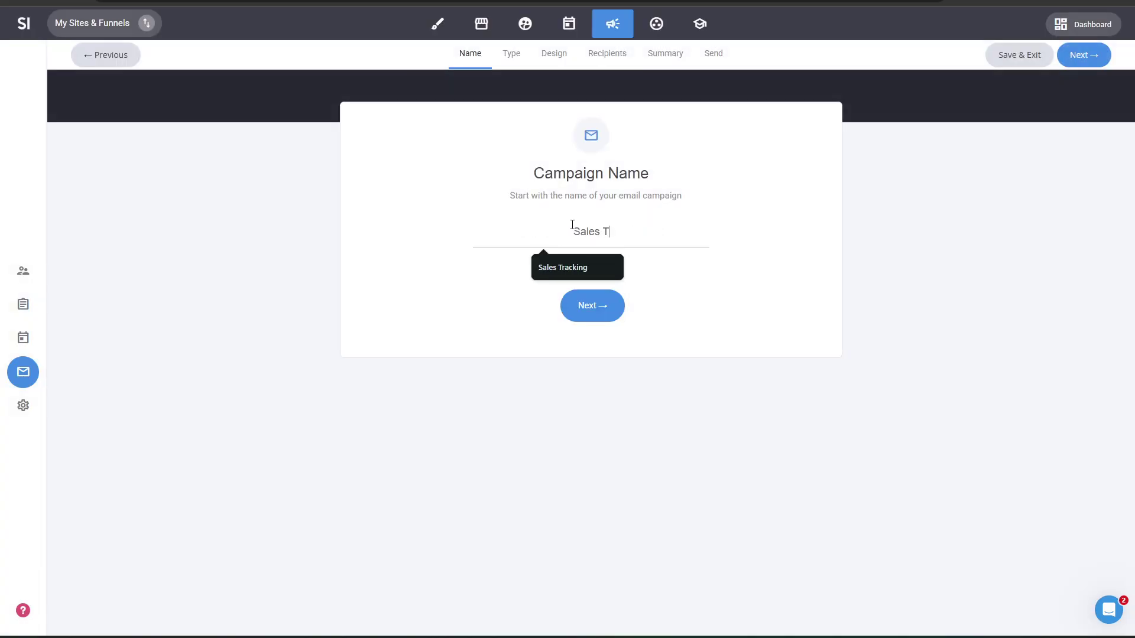
click(602, 313)
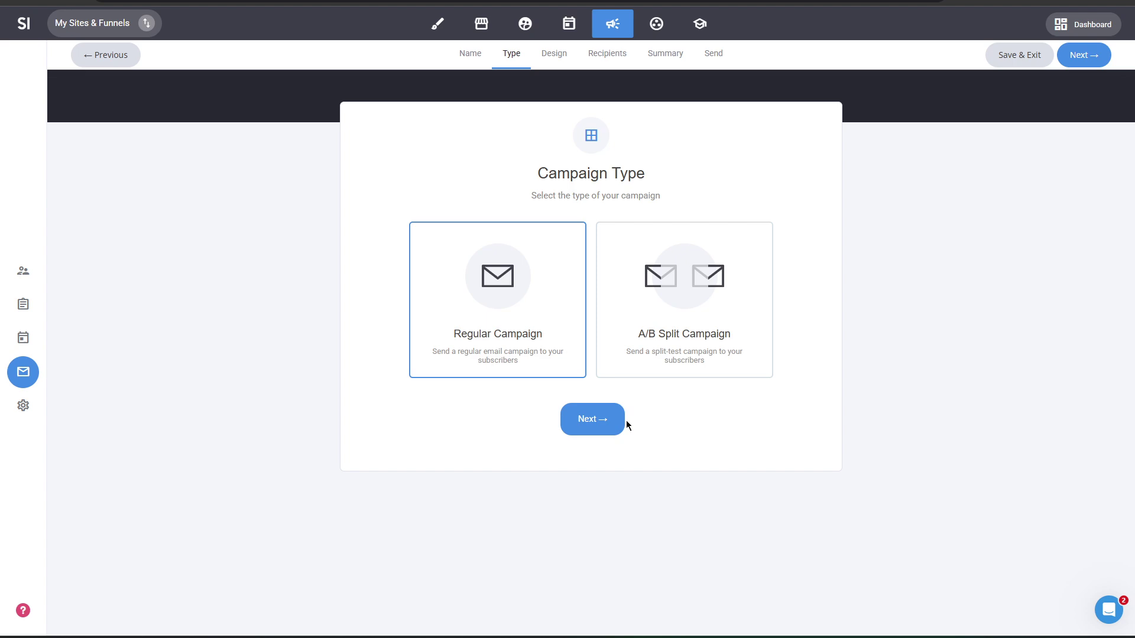
click(619, 421)
Step: Send it to the Default list and turn on sales tracking, revealing the UTM fields
click(576, 287)
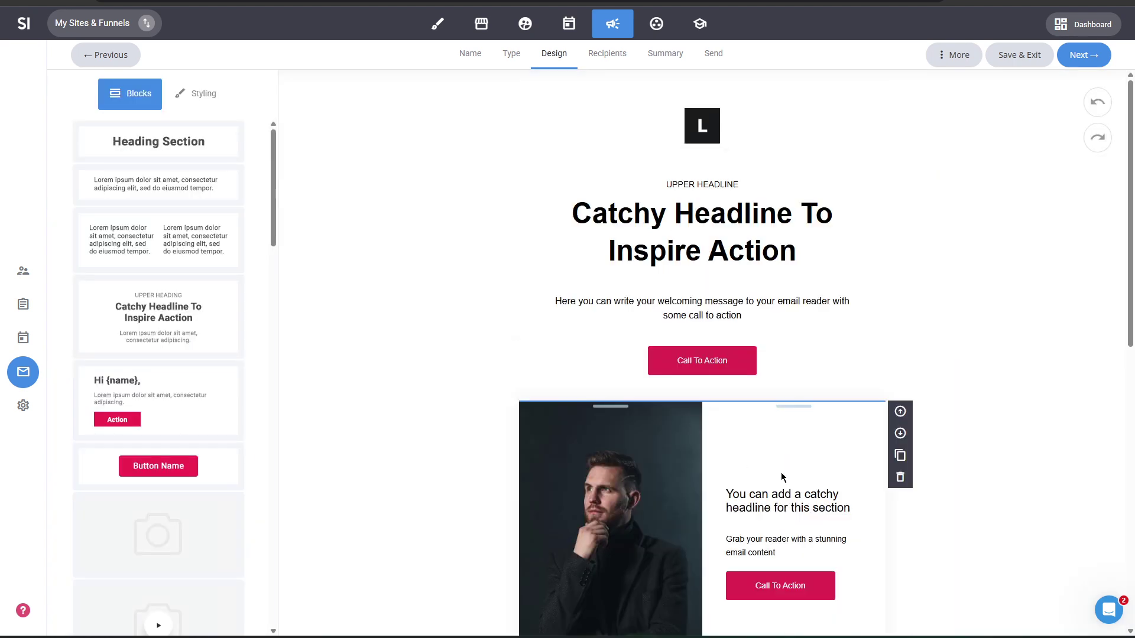
click(1084, 55)
click(406, 264)
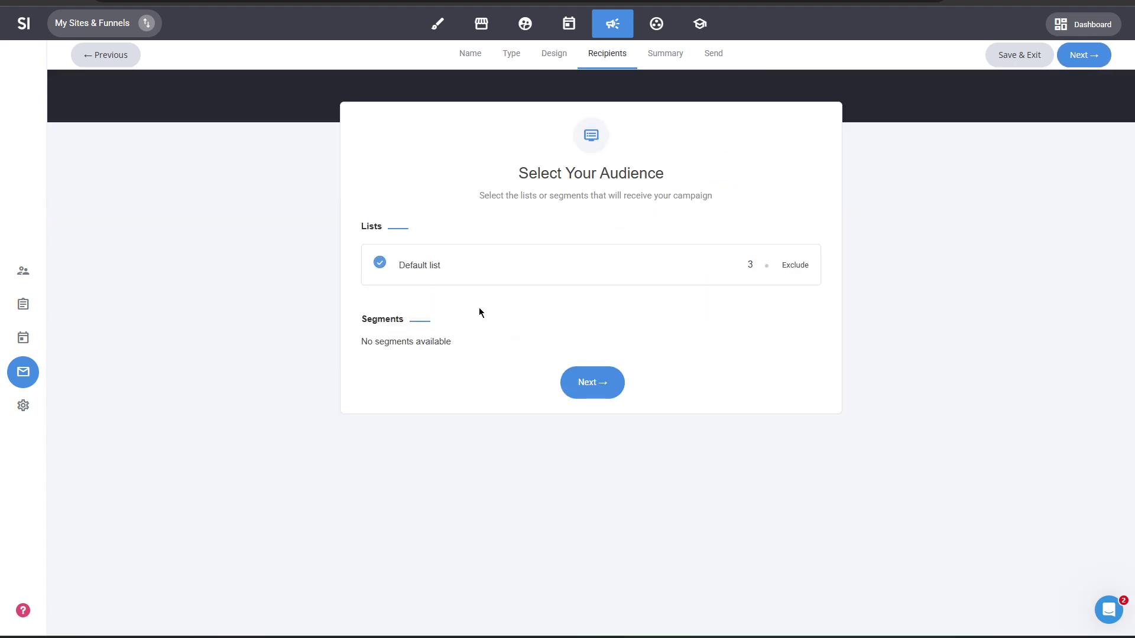
click(606, 385)
click(495, 432)
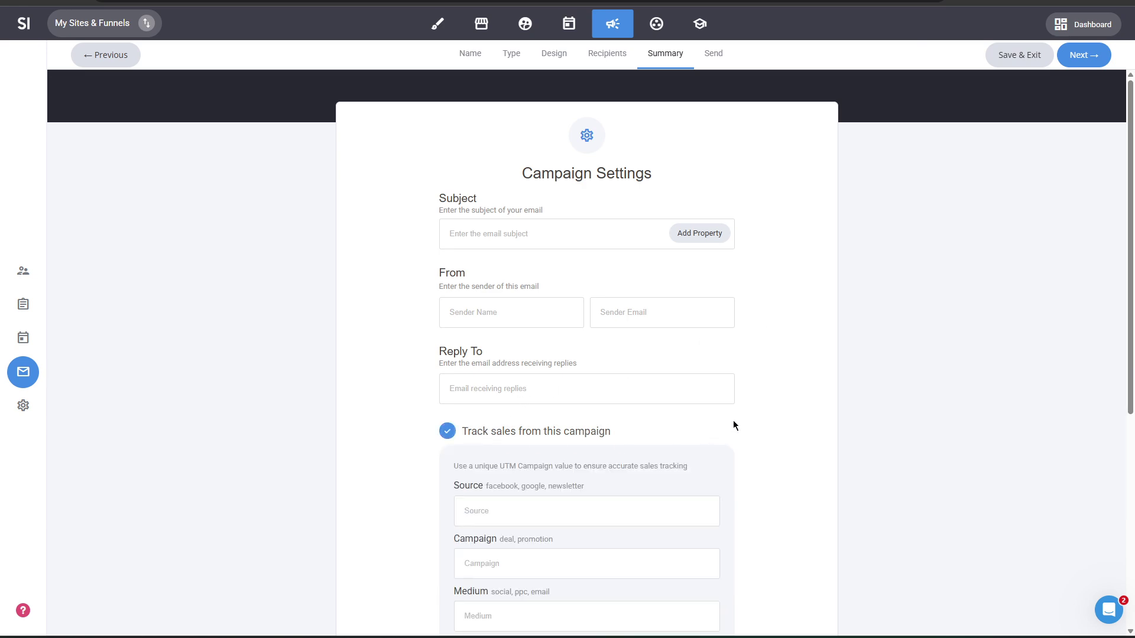
scroll(733, 425, down, 3)
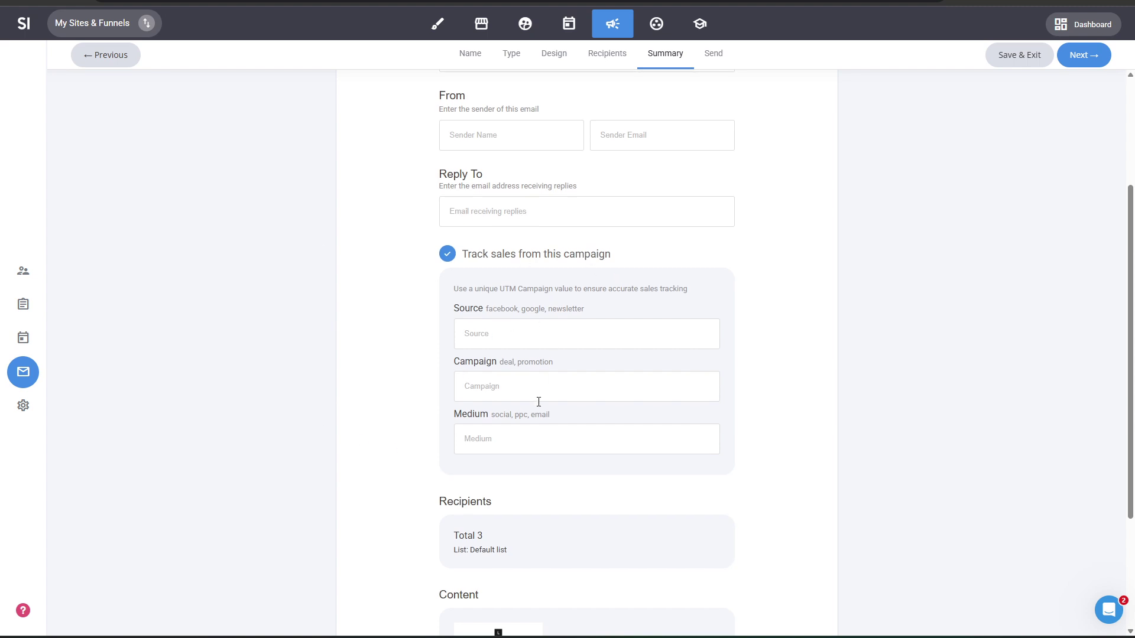
scroll(713, 408, down, 3)
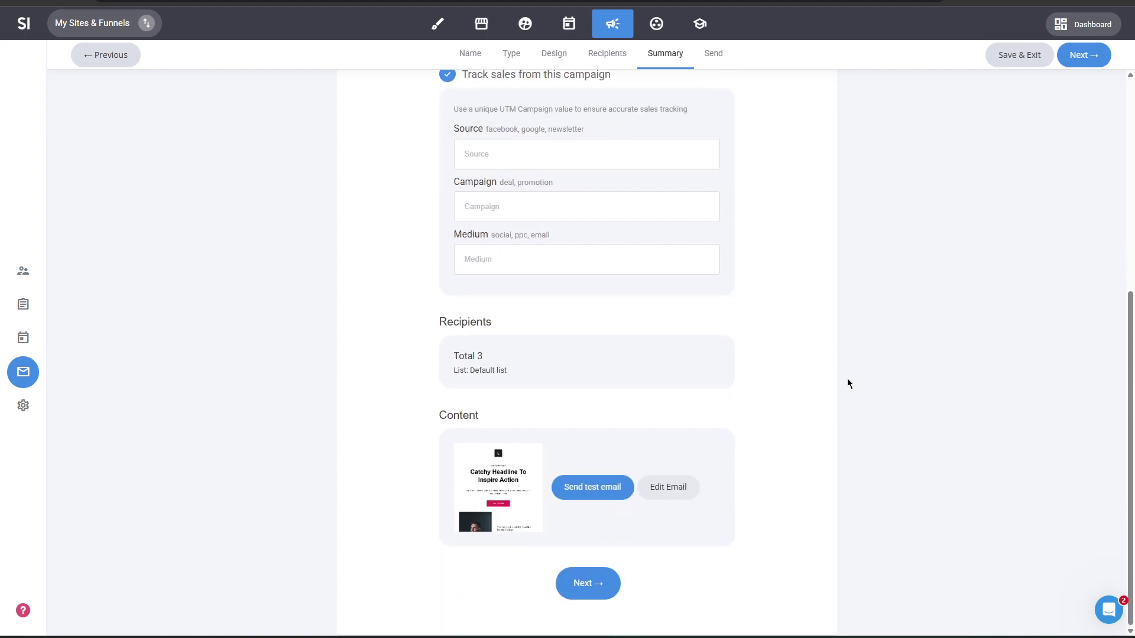
scroll(845, 414, up, 5)
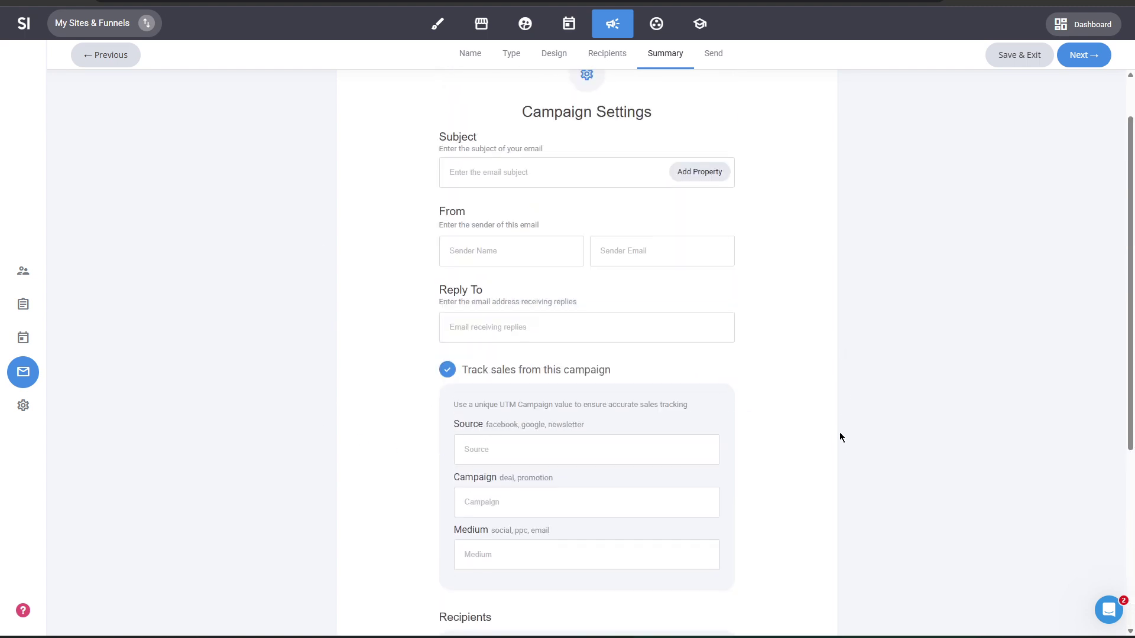
Step: Open the Sales Tracking campaign's report from the Messaging & Workflows dashboard
click(613, 24)
click(450, 200)
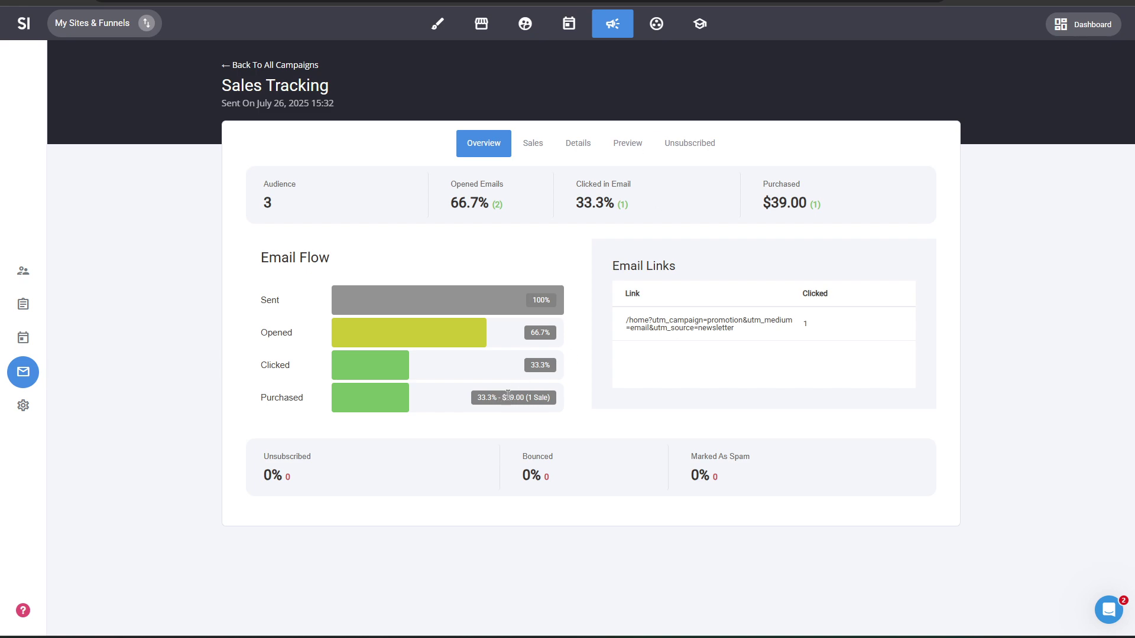
Step: Browse the campaign's Sales analytics: top customers, sources, UTM campaigns, subscriptions and upsells
click(534, 149)
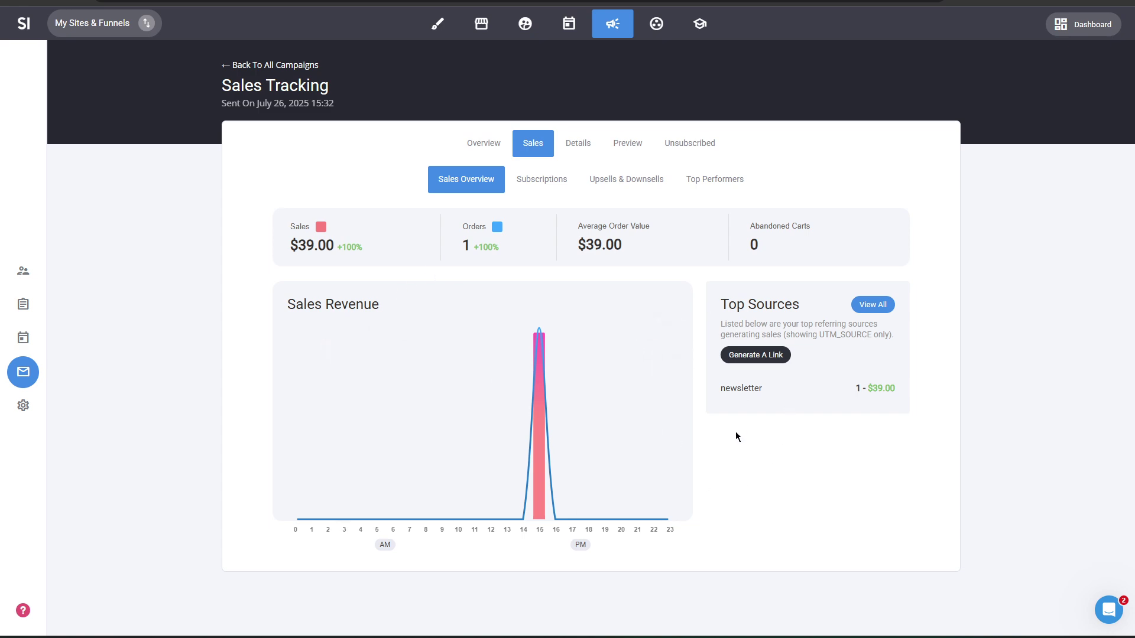
click(719, 181)
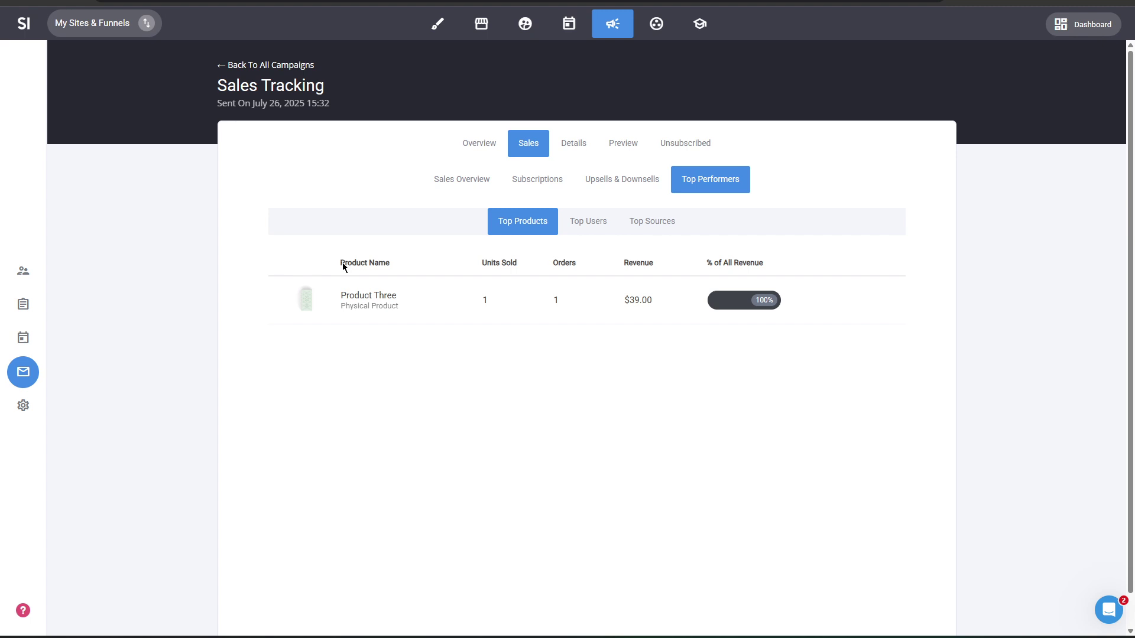
click(591, 226)
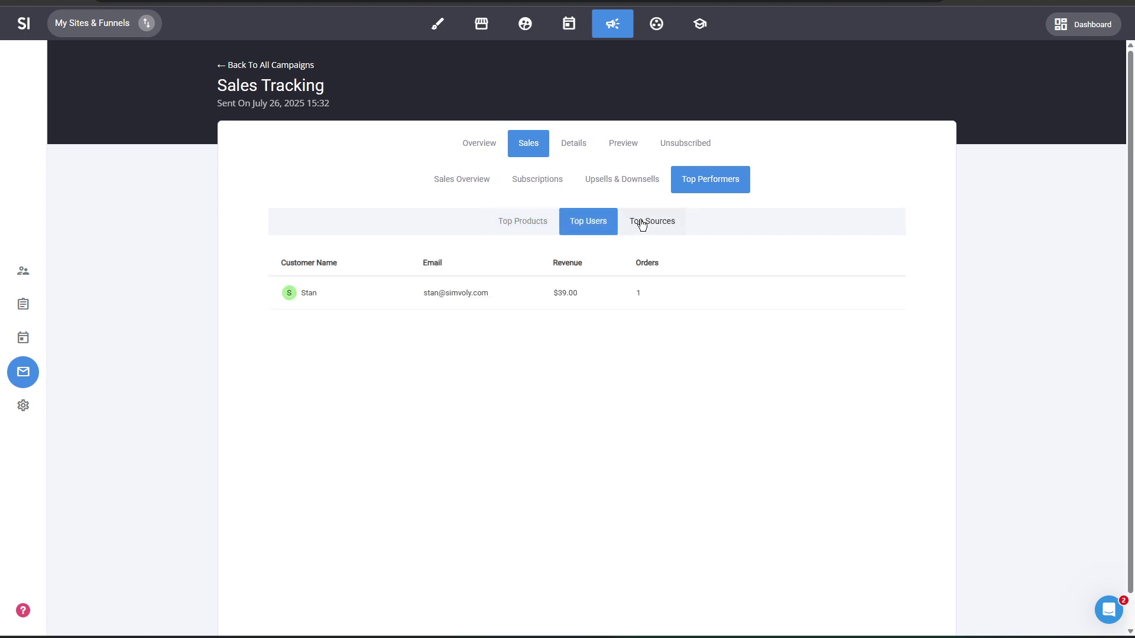
click(643, 225)
click(305, 298)
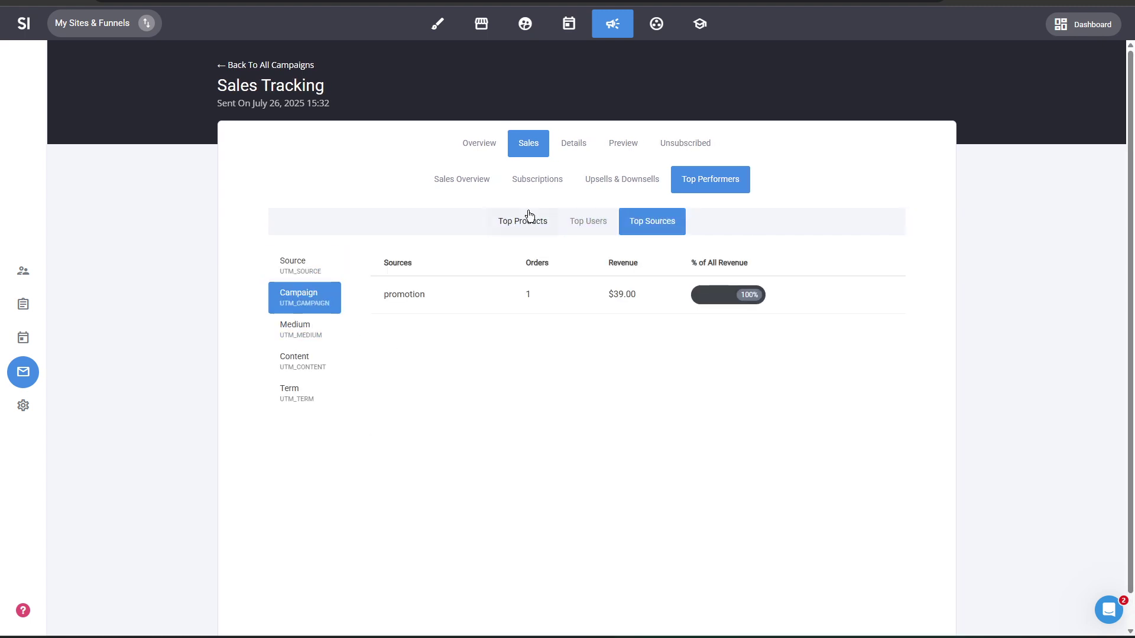
click(485, 179)
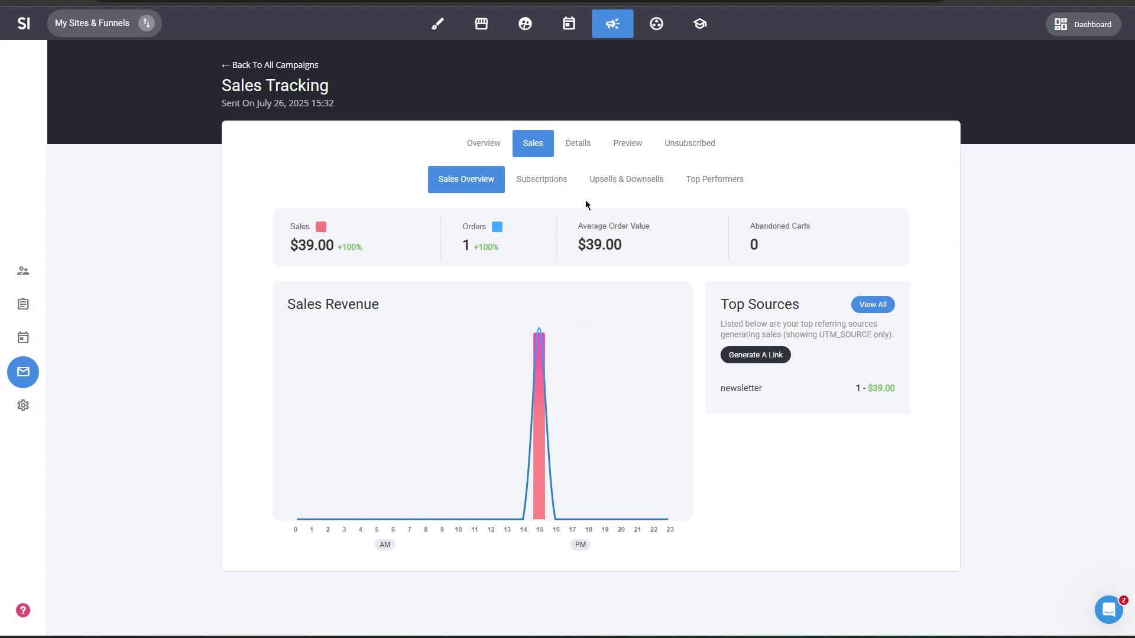
click(568, 182)
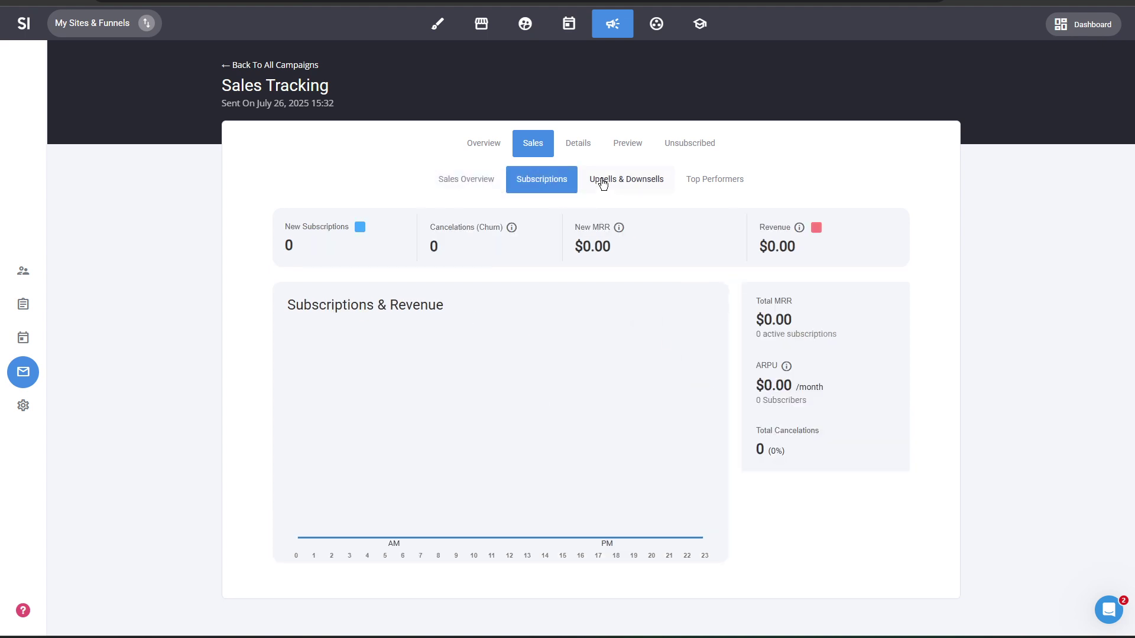
click(602, 184)
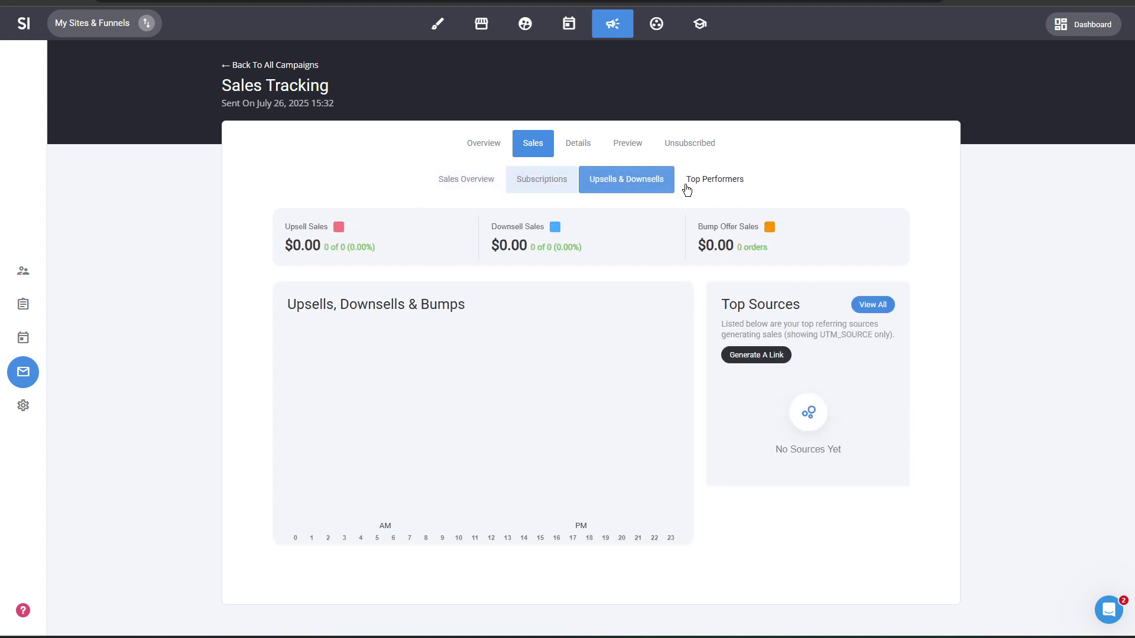
Step: Review the recipient details and email preview, then open the buying recipient's contact profile
click(579, 145)
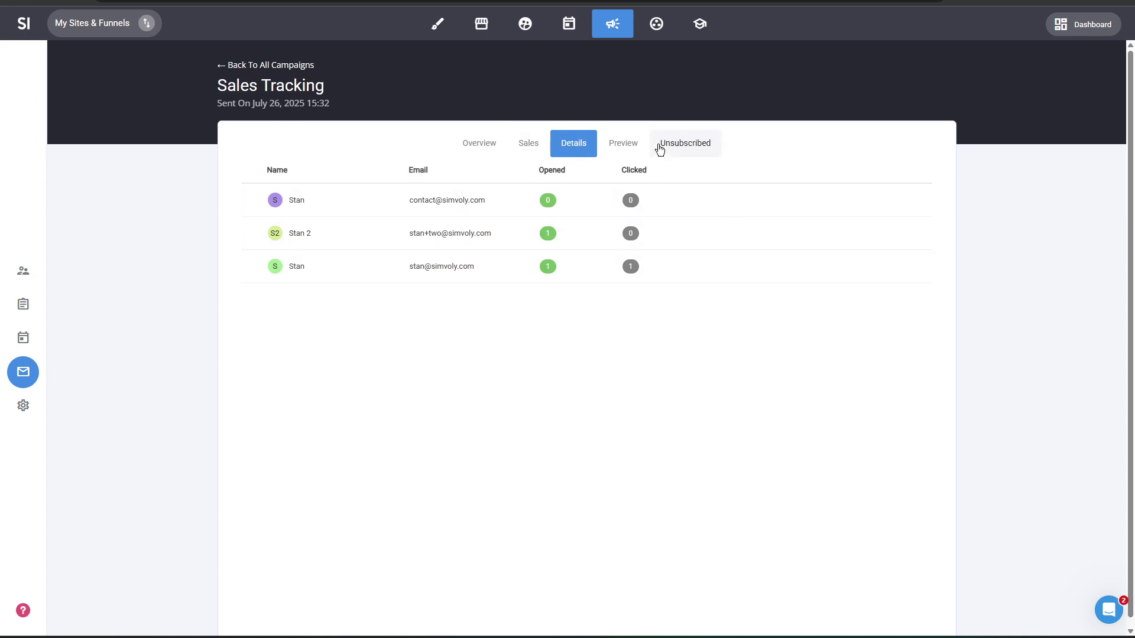
click(620, 146)
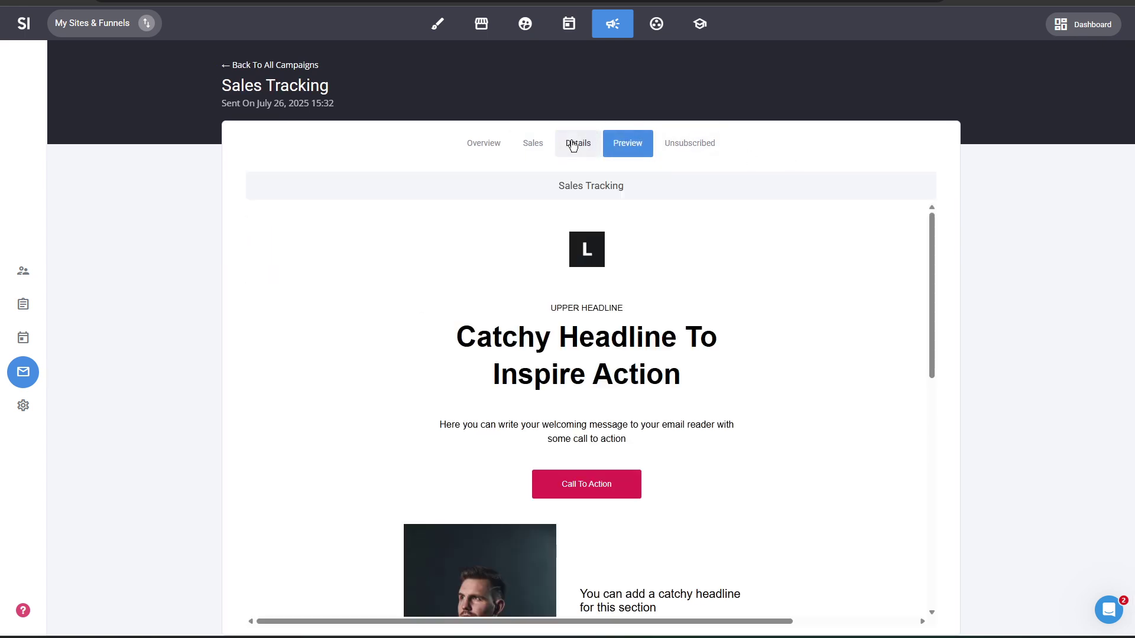
click(573, 147)
click(424, 270)
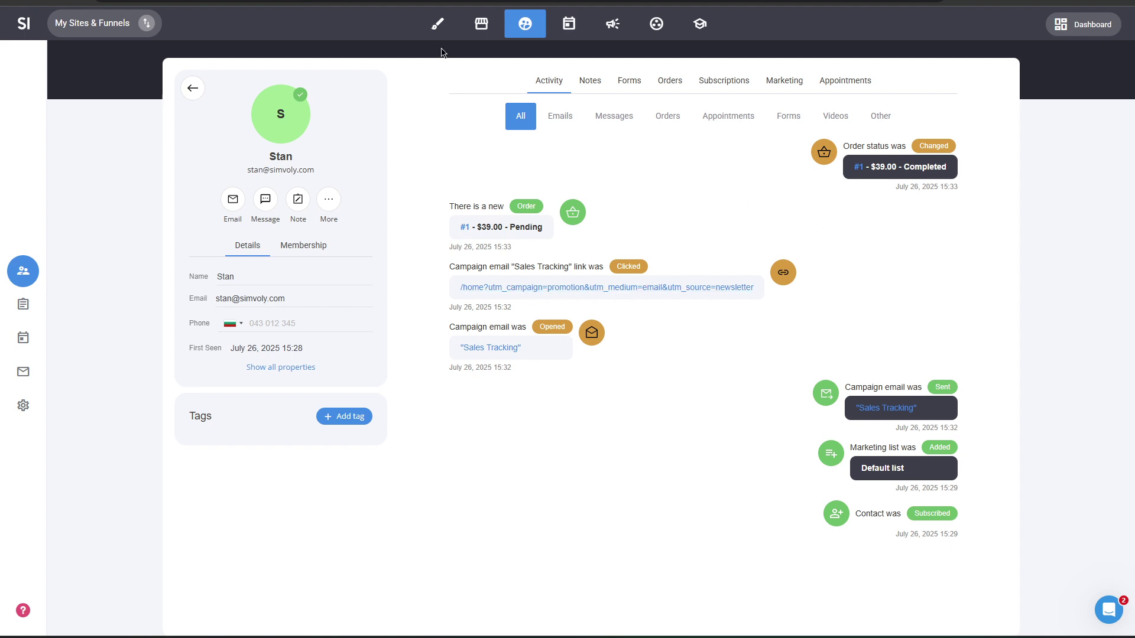
Step: Open the automation's first Send Email step and enable sales tracking for it
click(613, 25)
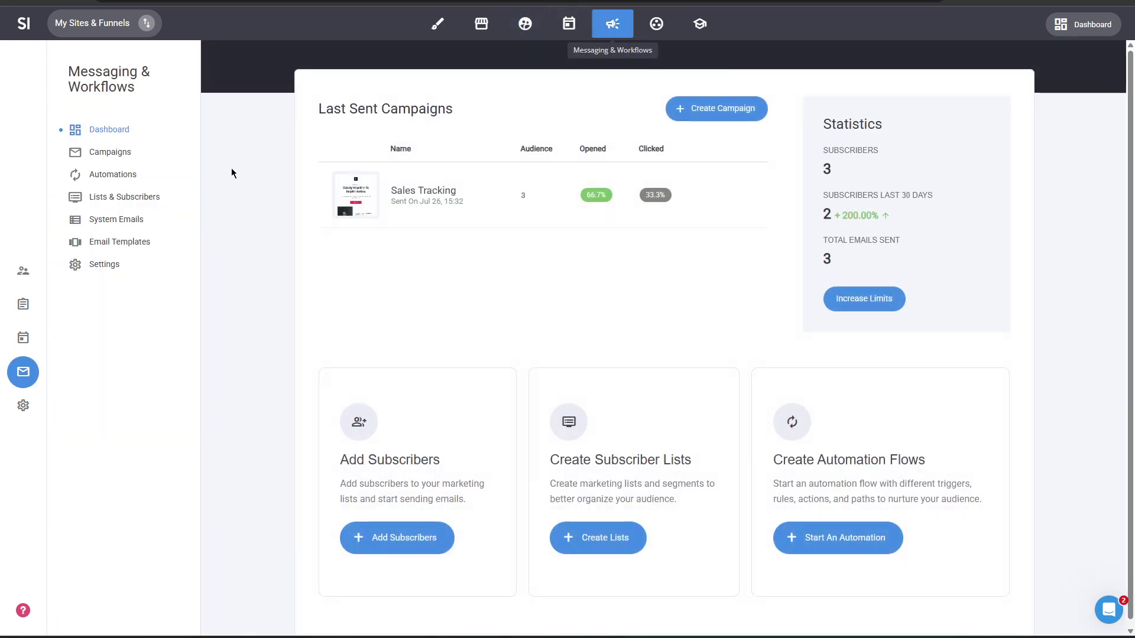
click(136, 175)
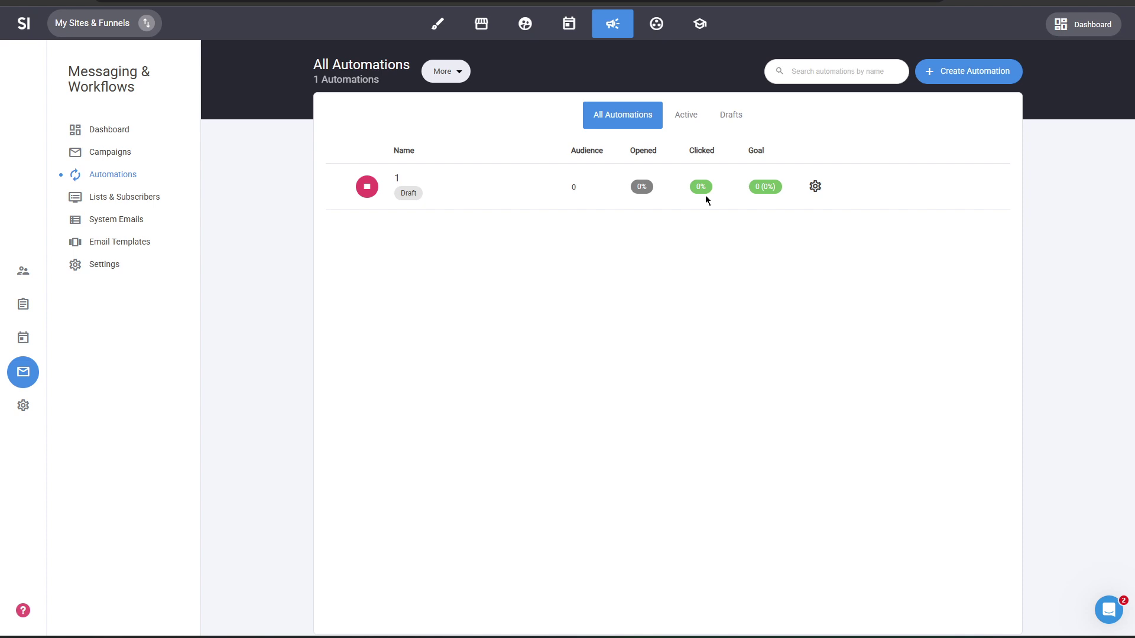
click(473, 202)
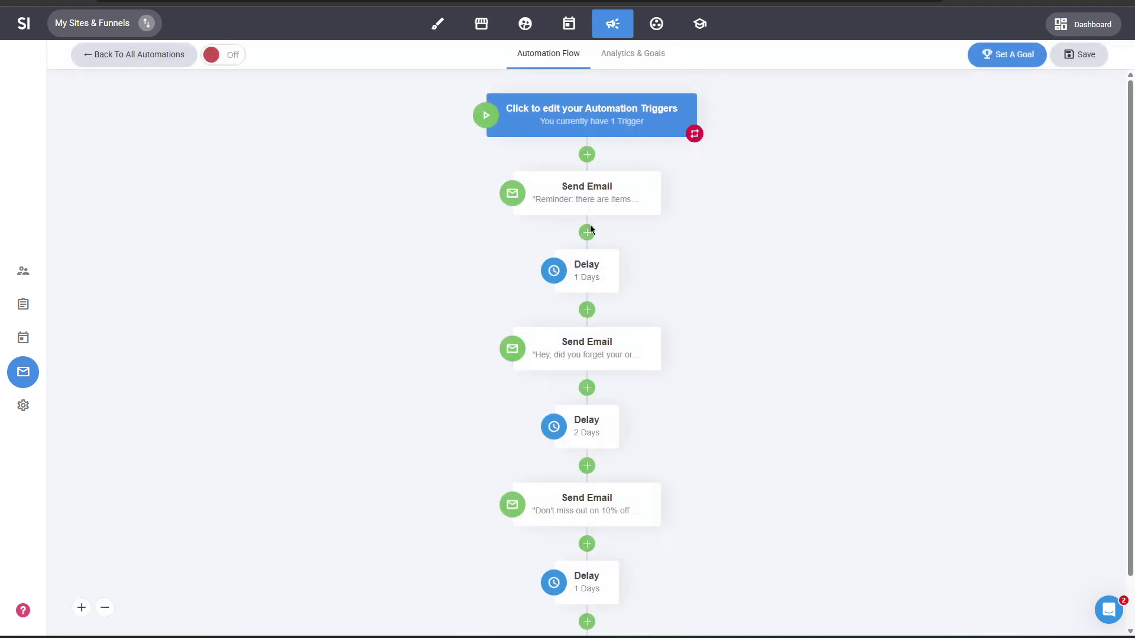
click(625, 202)
click(955, 317)
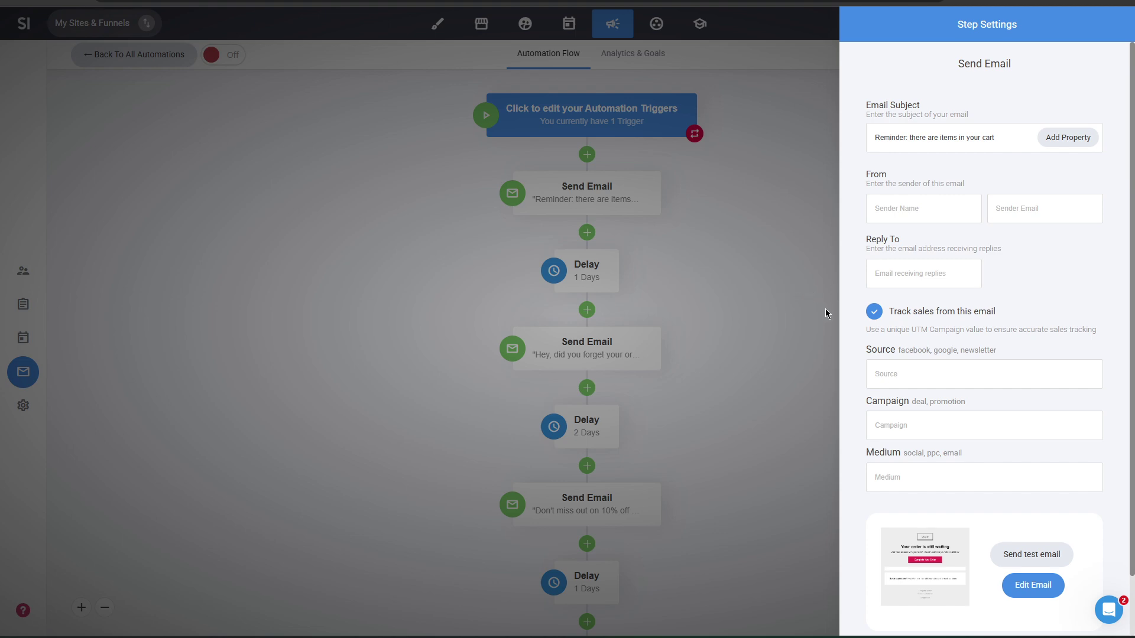
Step: Dismiss the incorrect-settings warning and return to the three-email, delay-separated flow
click(754, 333)
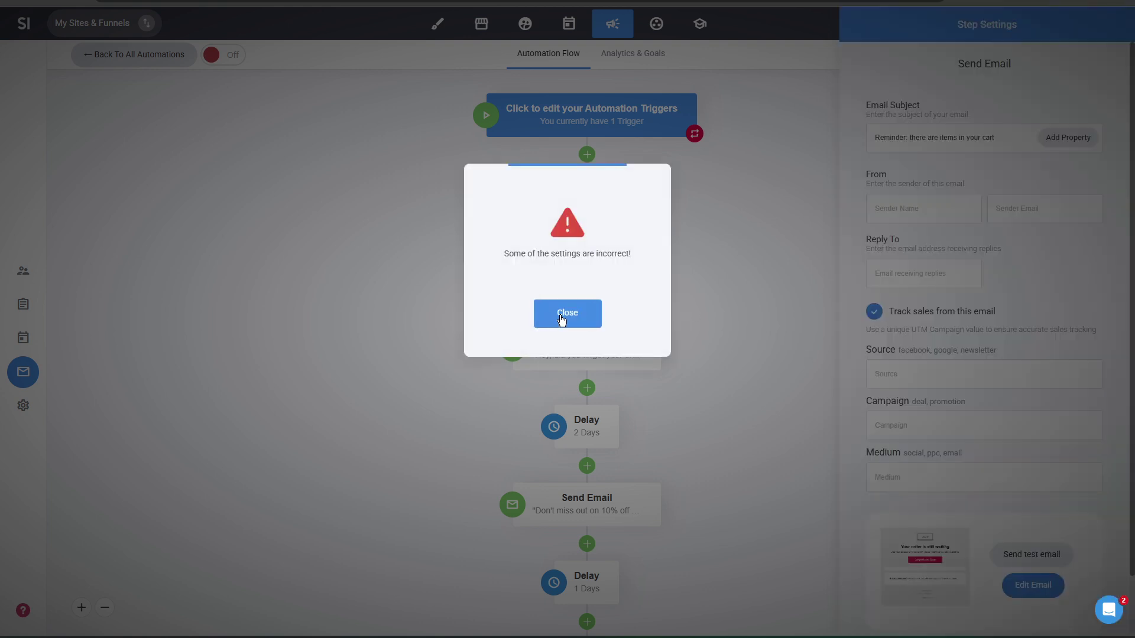
click(564, 319)
scroll(1032, 302, down, 2)
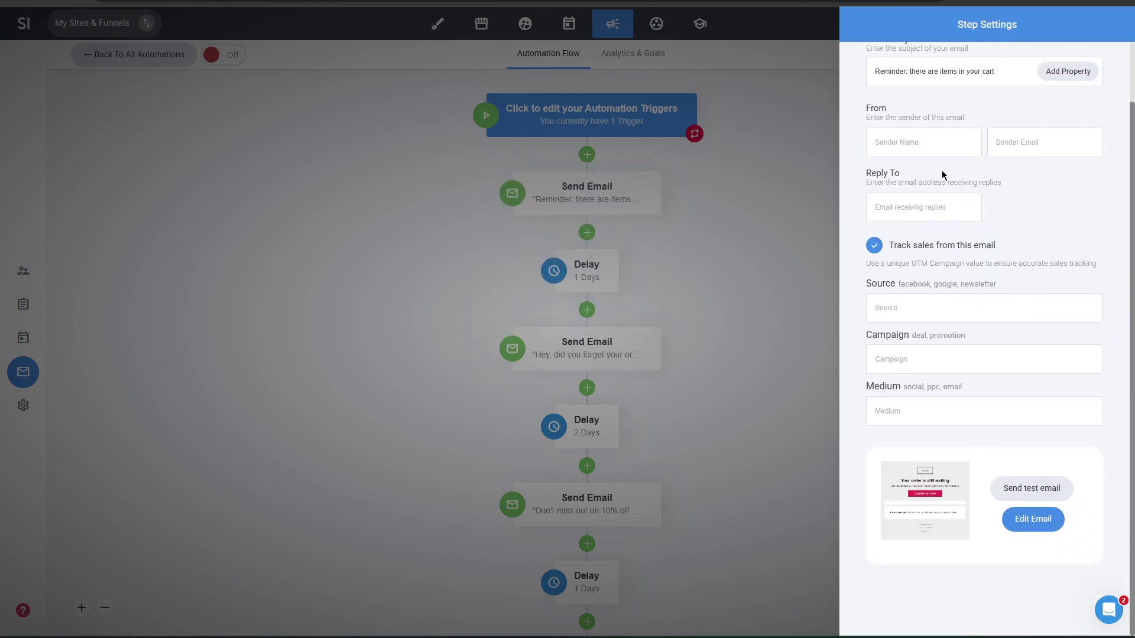
click(694, 239)
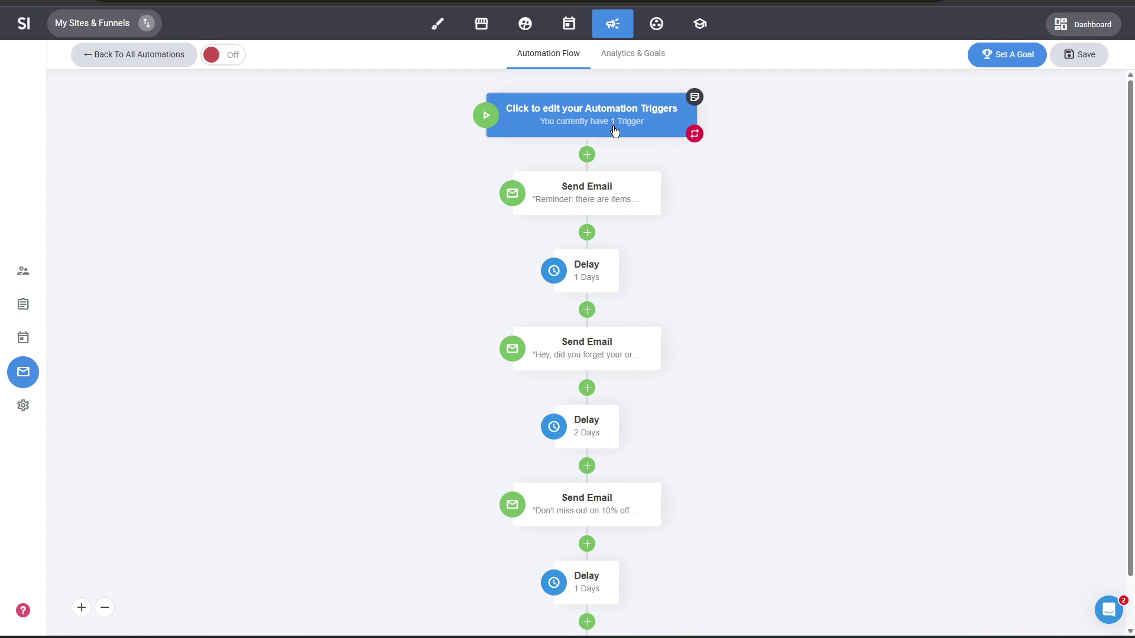
Step: Browse the available new trigger choices beside the existing abandoned checkout/cart trigger, adding none
click(615, 128)
click(985, 214)
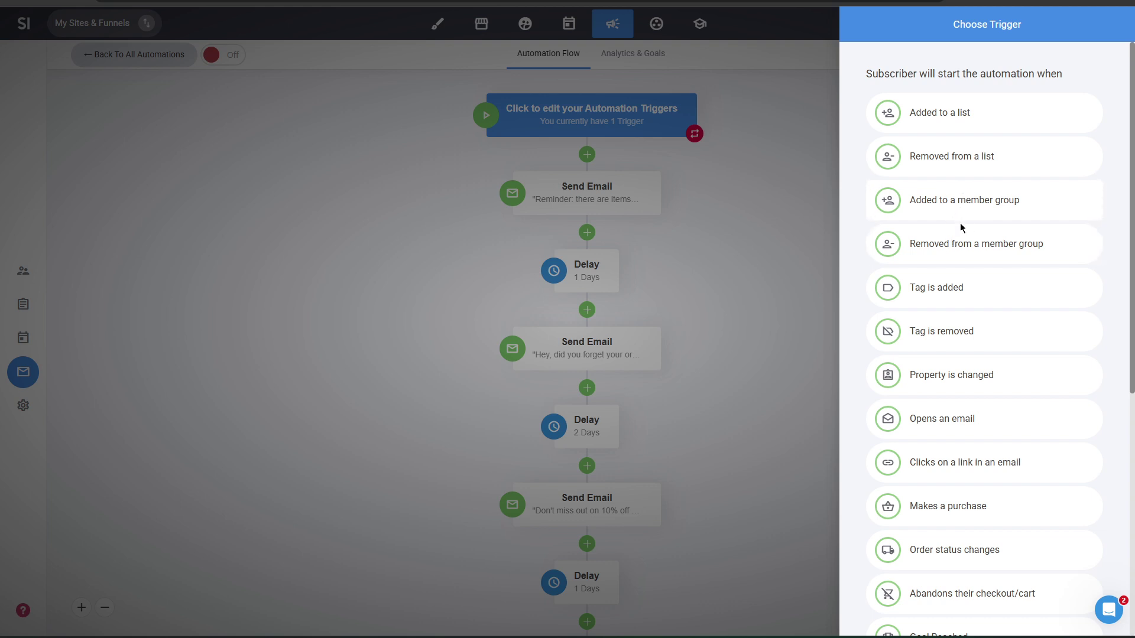
scroll(1095, 266, down, 4)
scroll(1095, 270, down, 3)
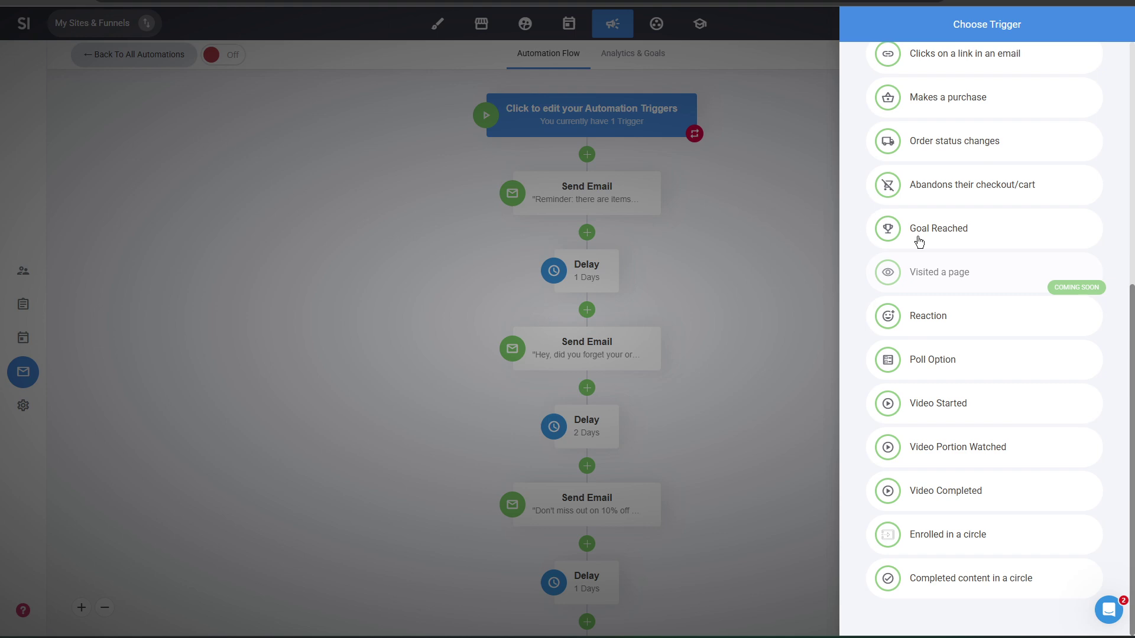
scroll(917, 241, up, 4)
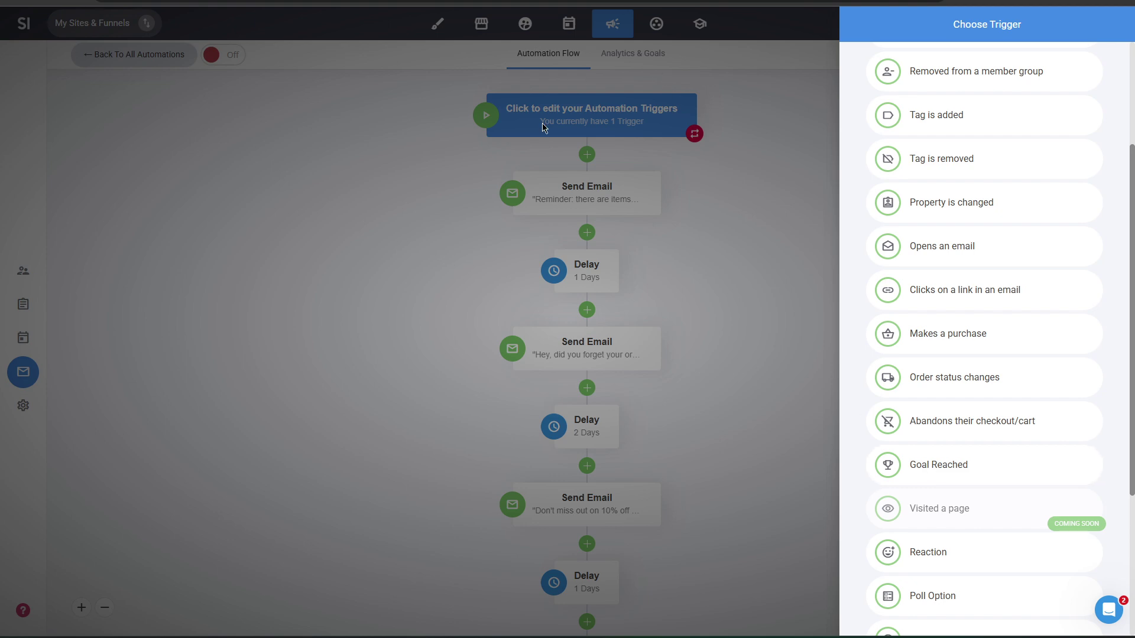
click(710, 309)
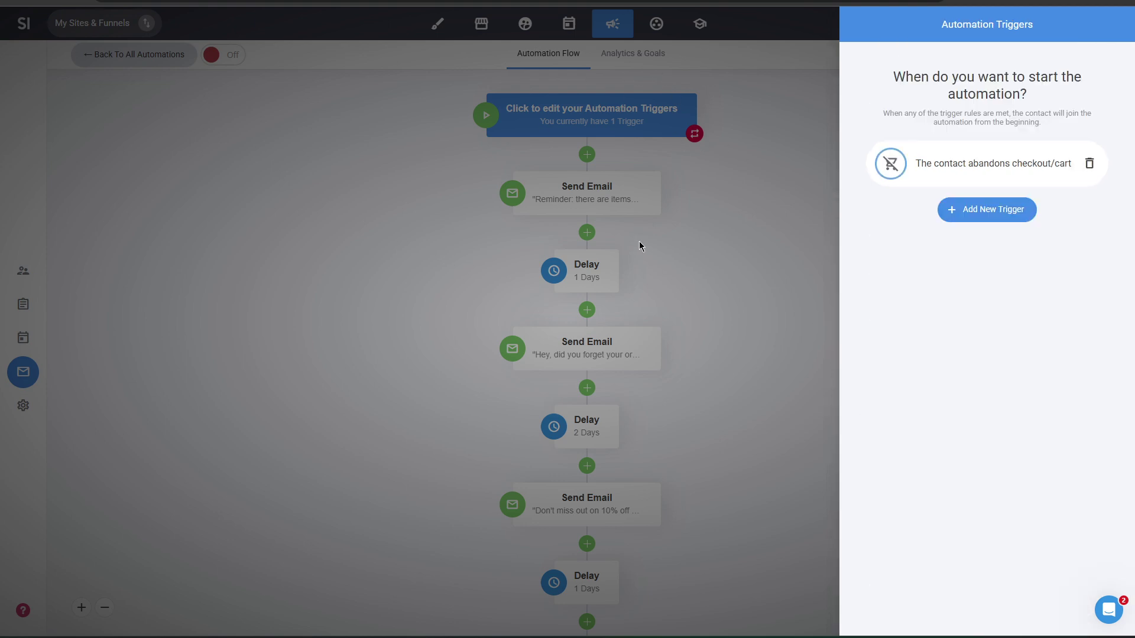
Step: Close the triggers panel and browse the step types available above FLOW END
click(640, 242)
scroll(656, 300, down, 1)
click(587, 565)
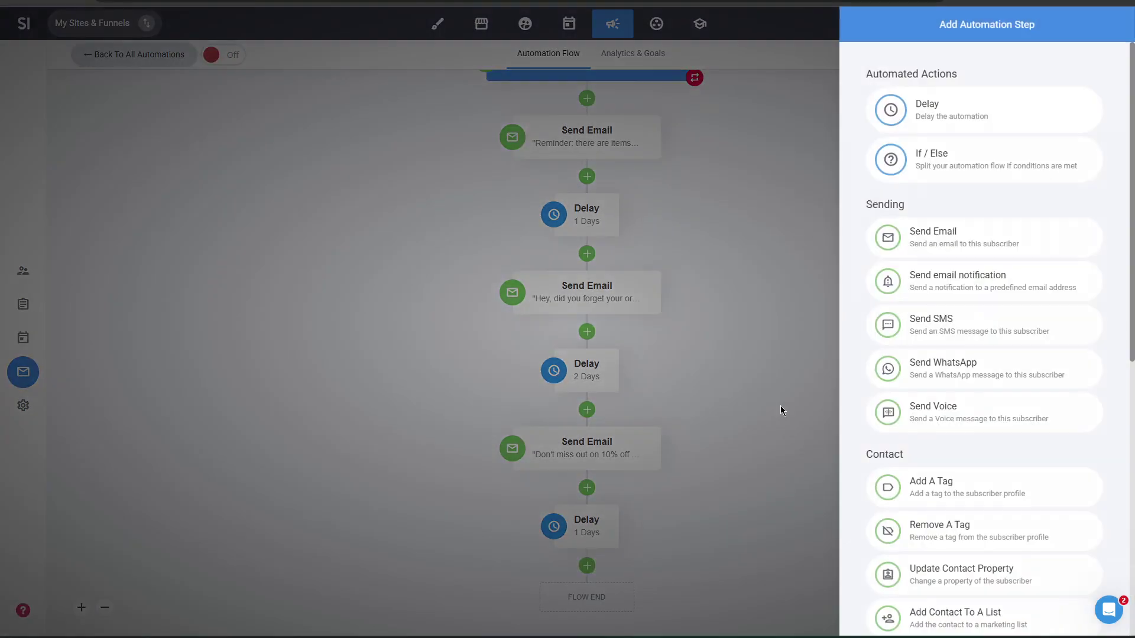
scroll(982, 260, down, 5)
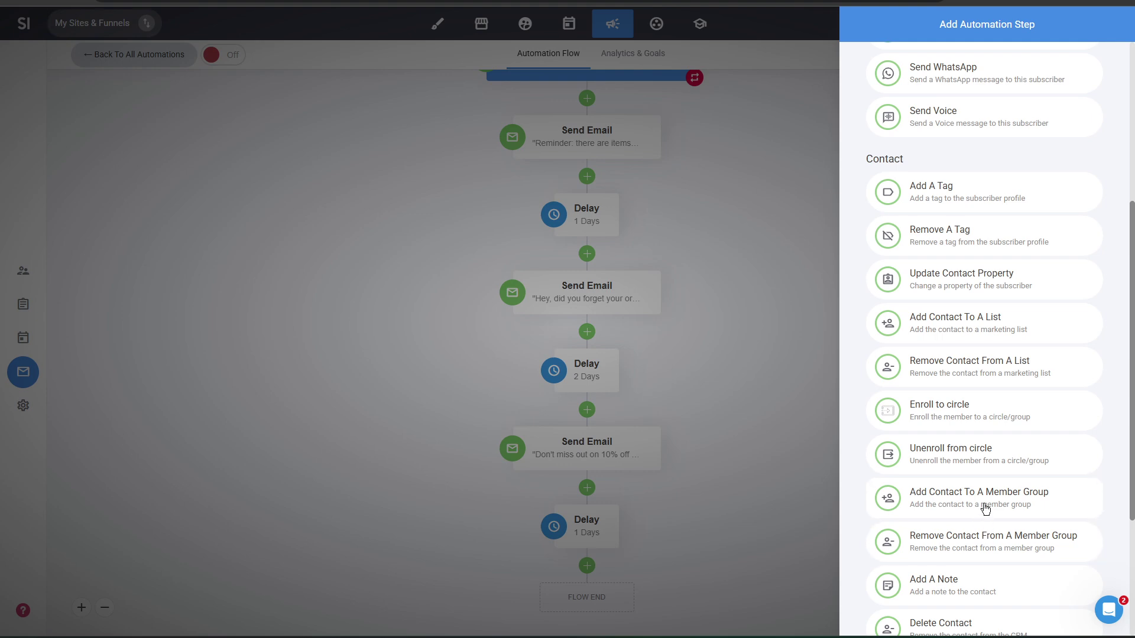
scroll(979, 532, down, 2)
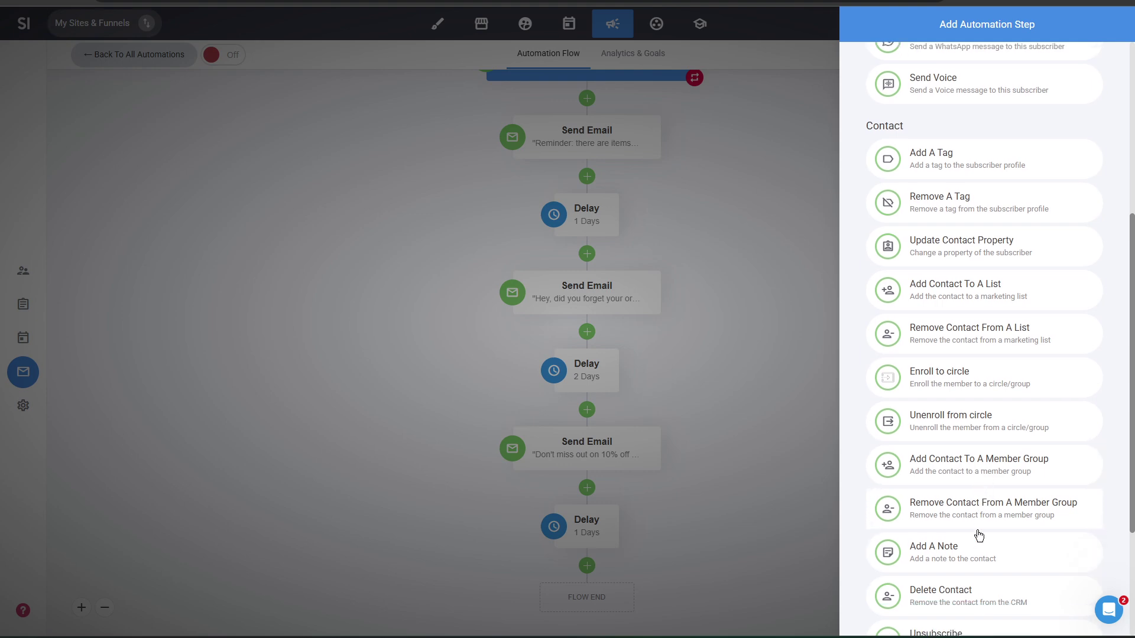
scroll(968, 407, down, 2)
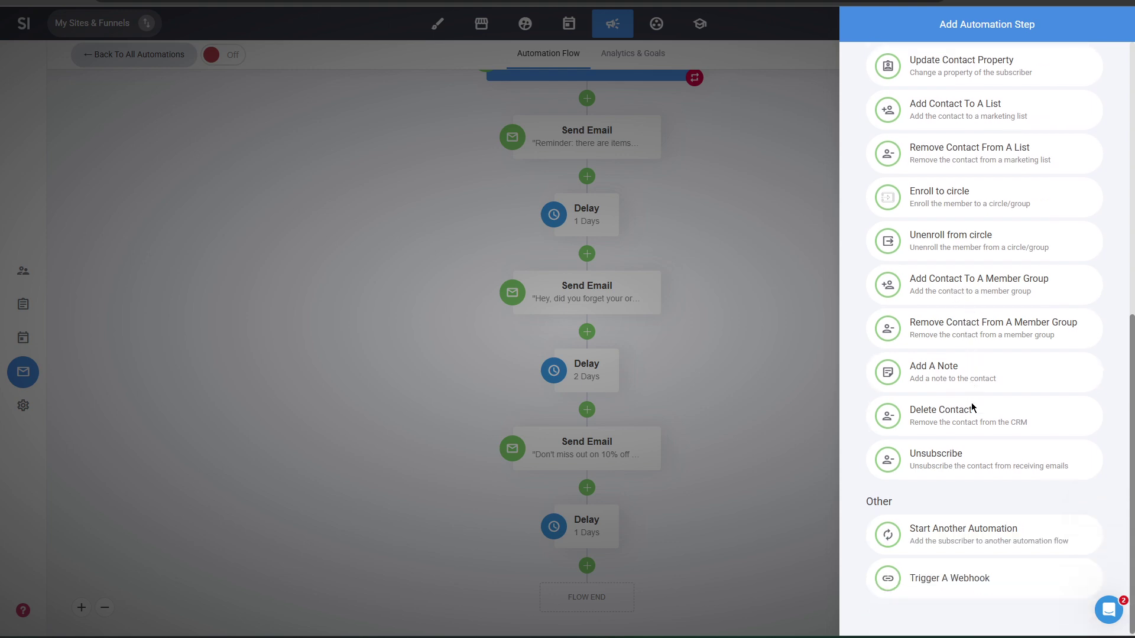
scroll(995, 390, up, 9)
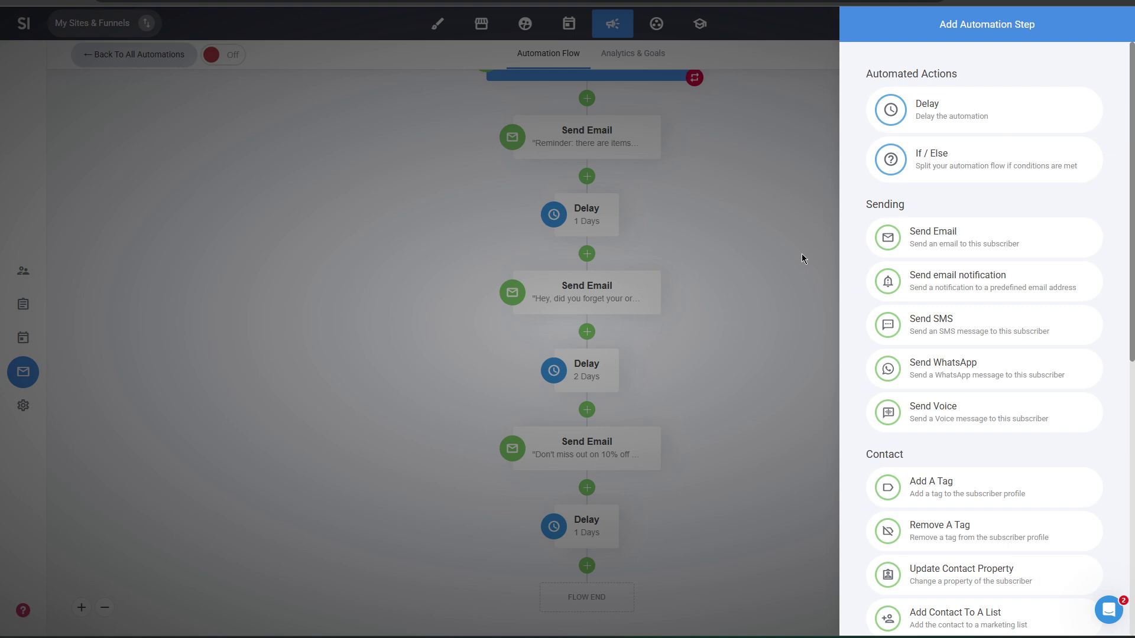
Step: Add an If / Else step with the condition Email starts with 'vxcvxcvx'
click(954, 162)
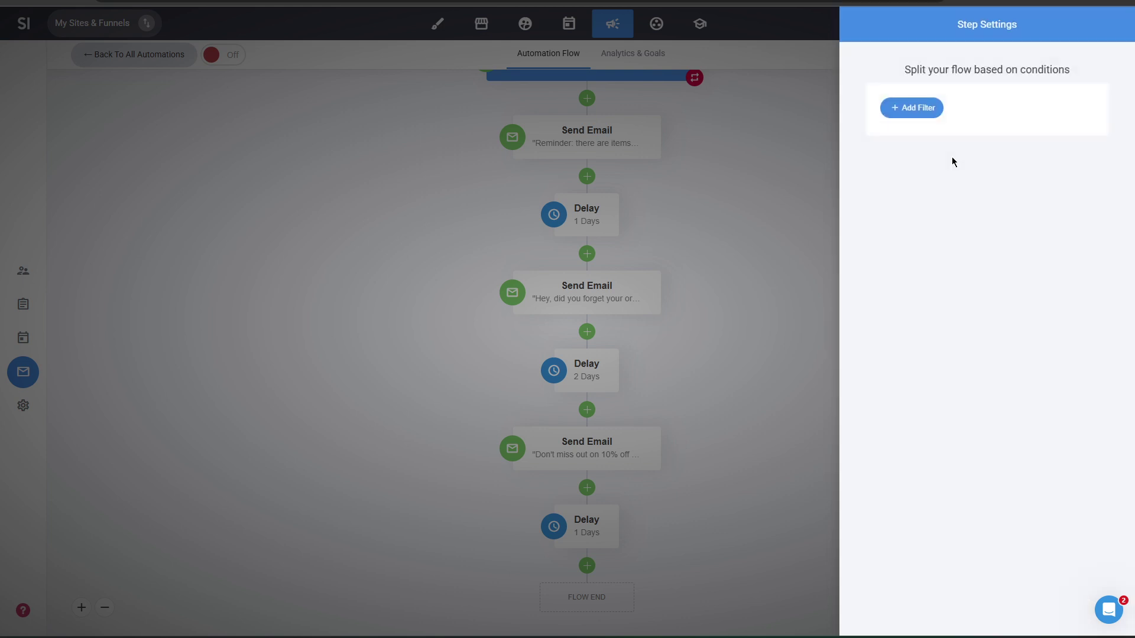
click(935, 109)
click(931, 133)
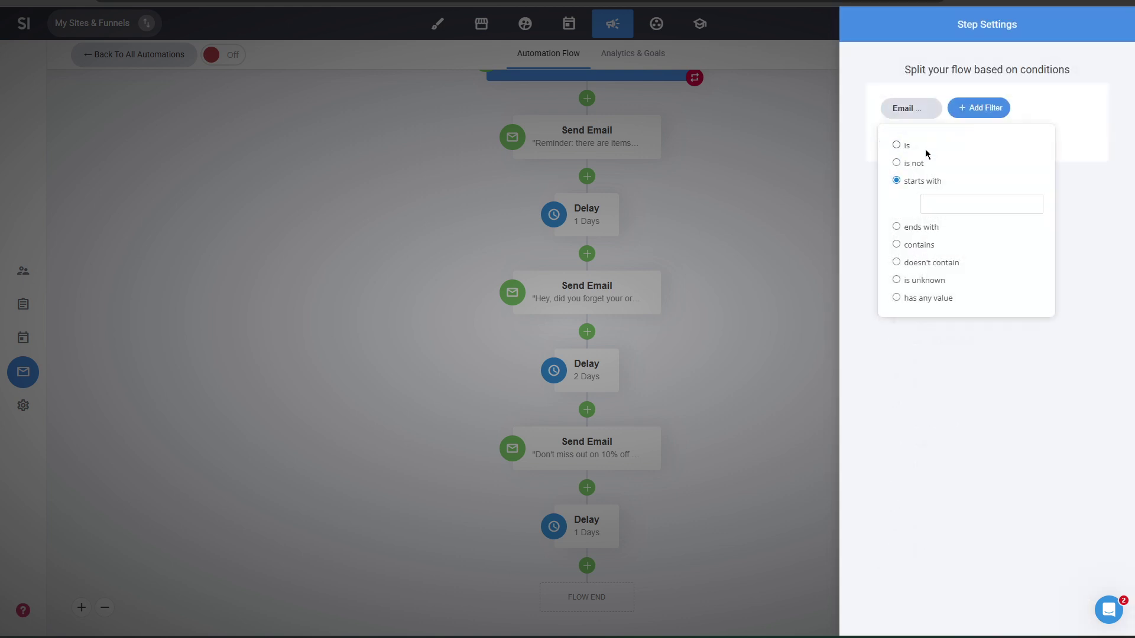
text(vxcvxcvx)
click(958, 372)
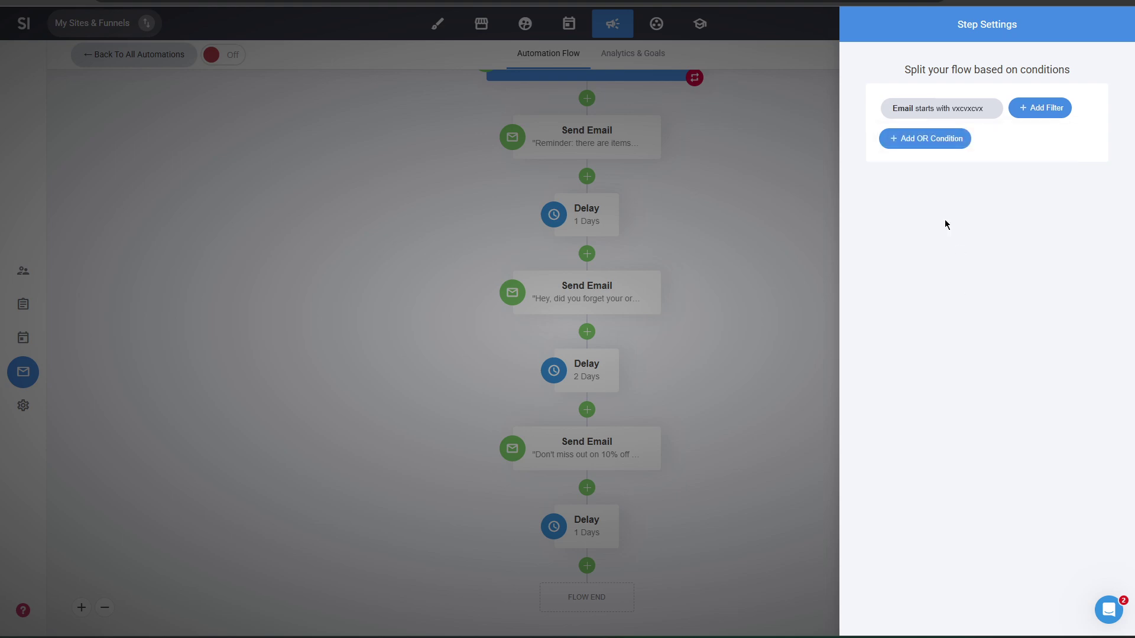
Step: Add an OR condition Email starts with 'sdadada' and place the split in the flow
click(924, 140)
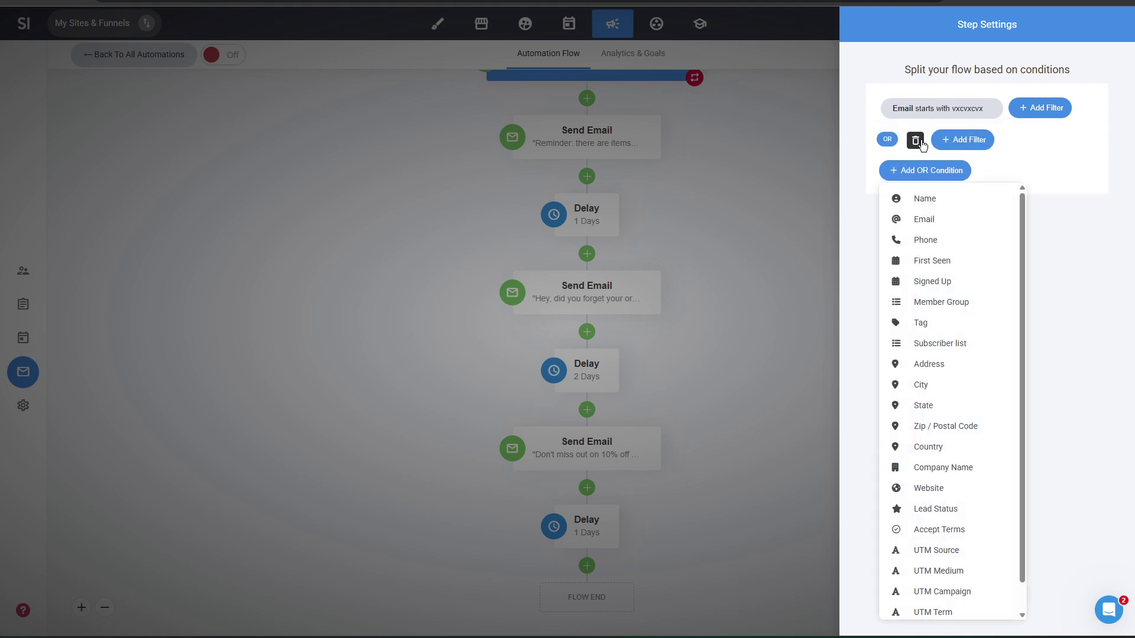
click(1009, 157)
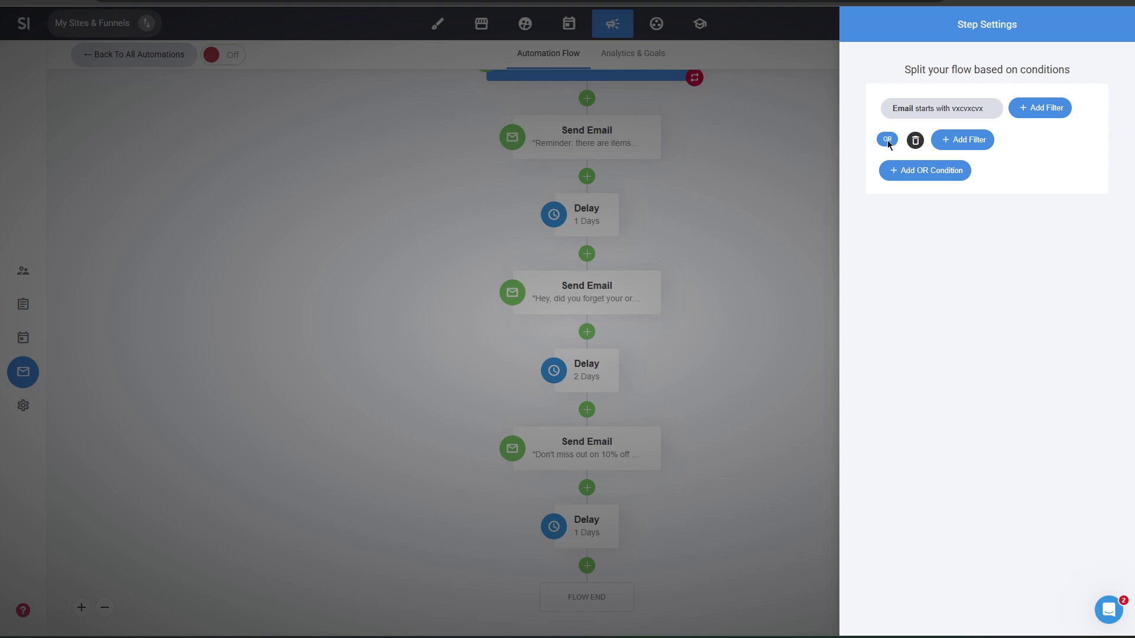
click(948, 145)
click(942, 189)
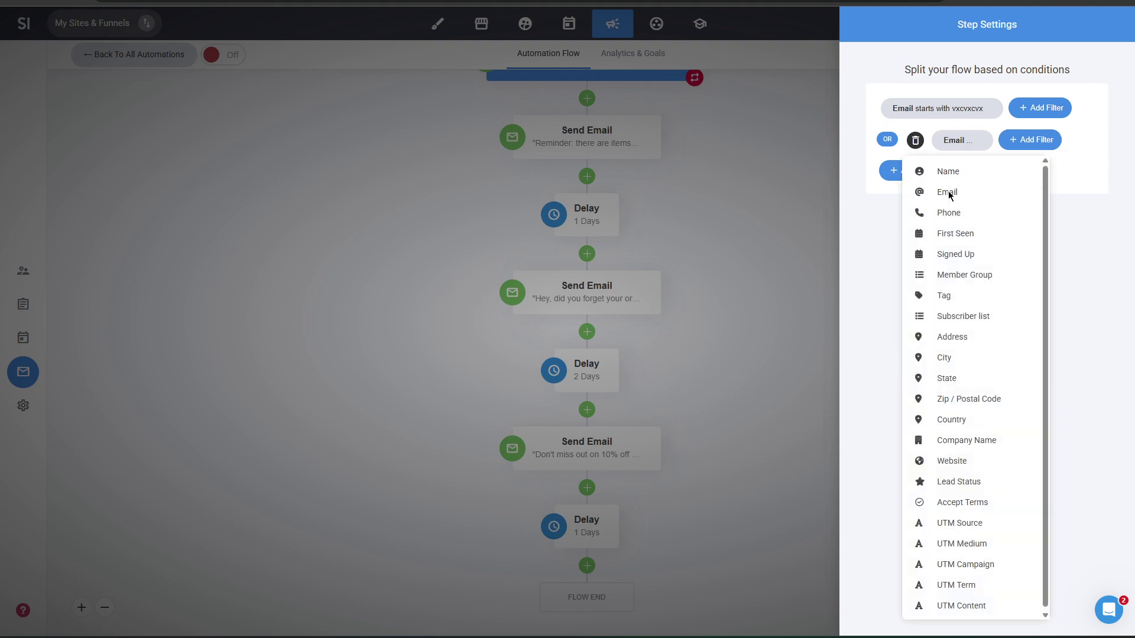
text(sdadada)
key(Return)
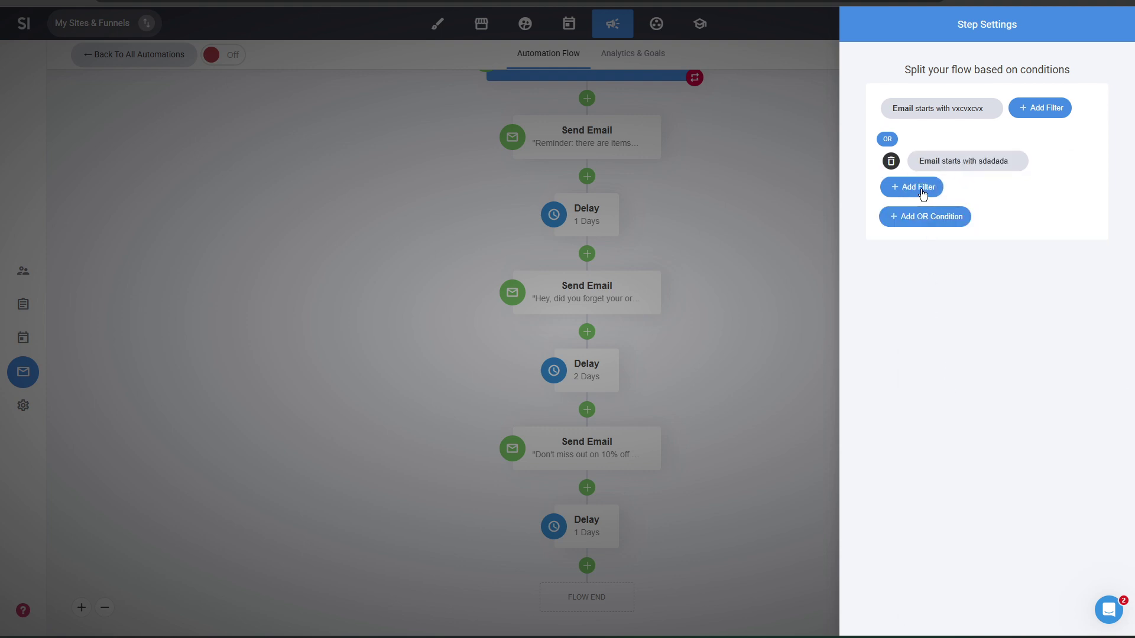
click(927, 216)
click(1052, 284)
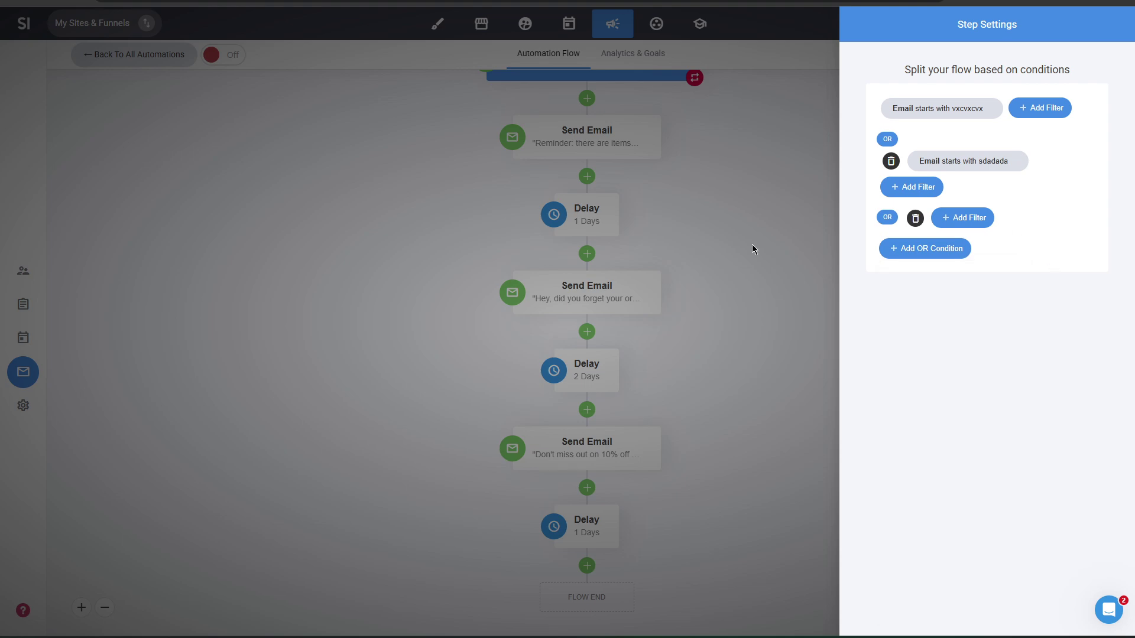
click(773, 377)
click(601, 602)
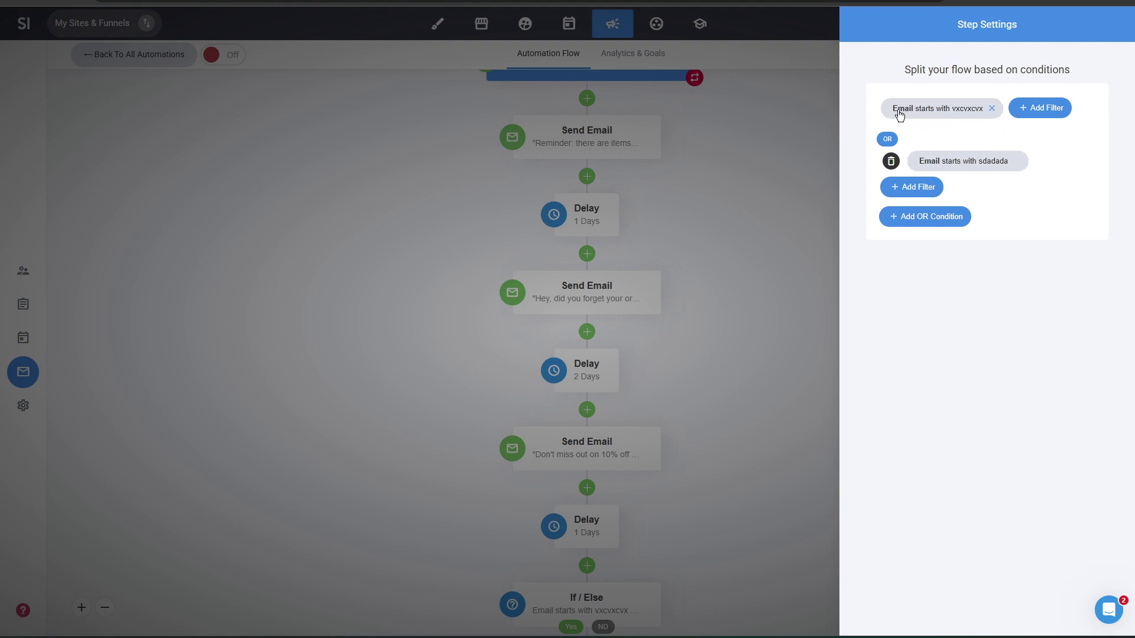
Step: Close the If / Else settings and scroll through the updated flow
click(743, 258)
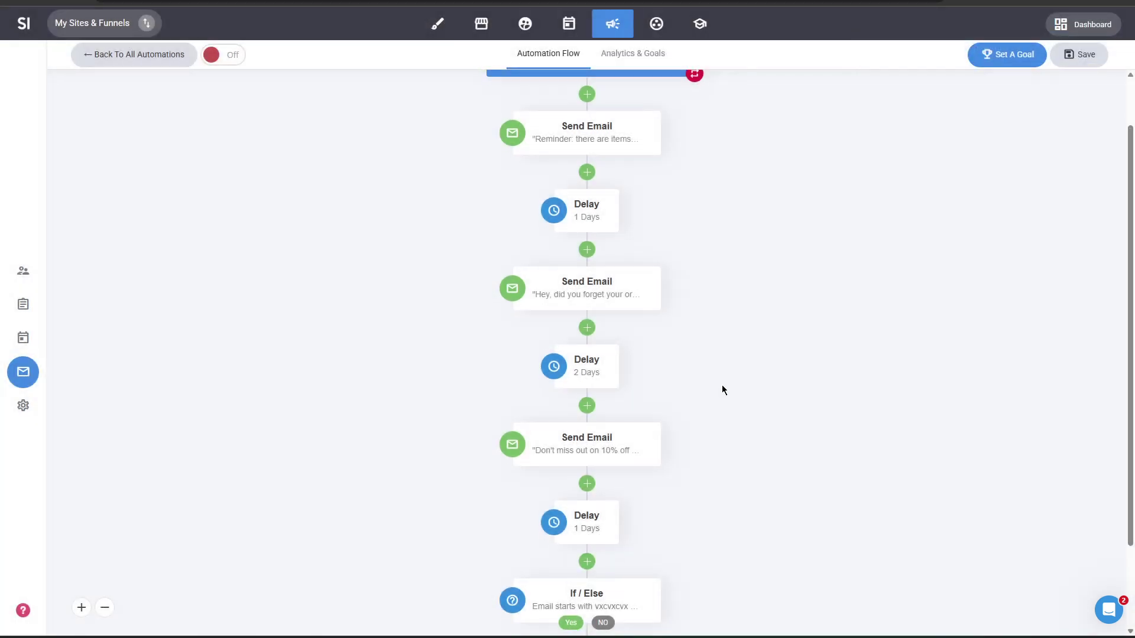
scroll(722, 387, down, 2)
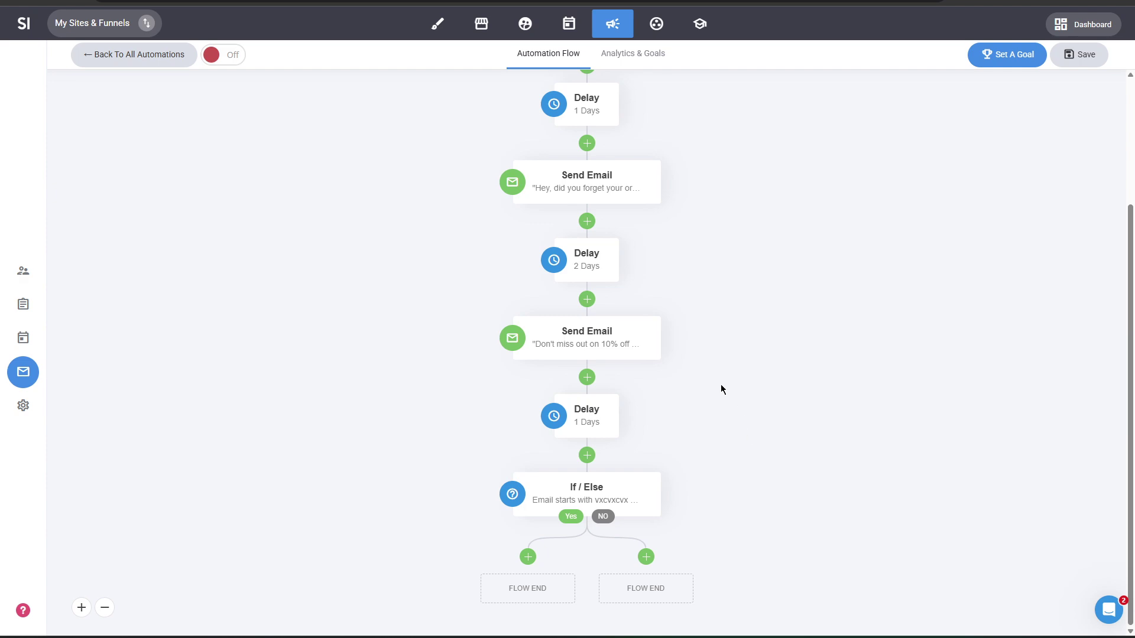
scroll(724, 387, up, 3)
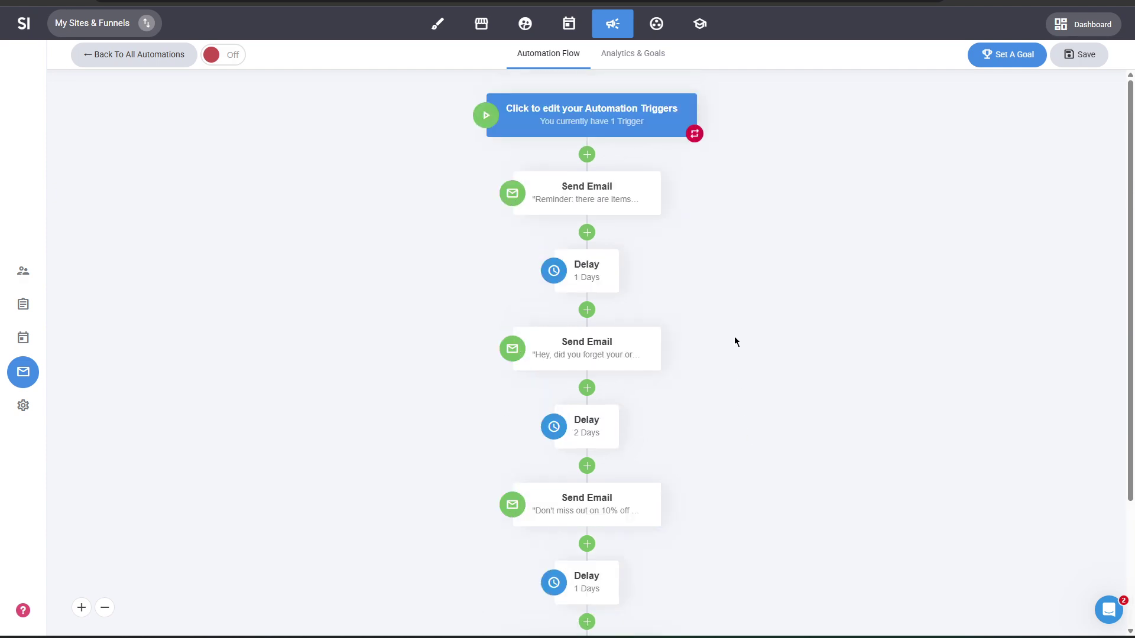
Step: Glance at the Add New Trigger list again, then back out to the flow
click(633, 116)
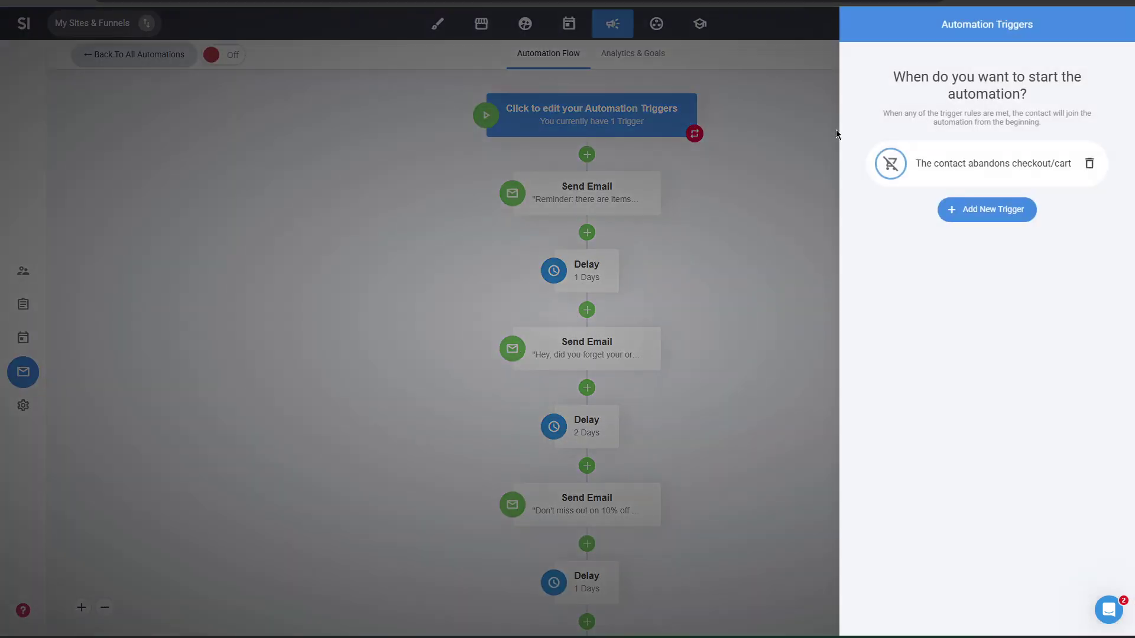
click(992, 214)
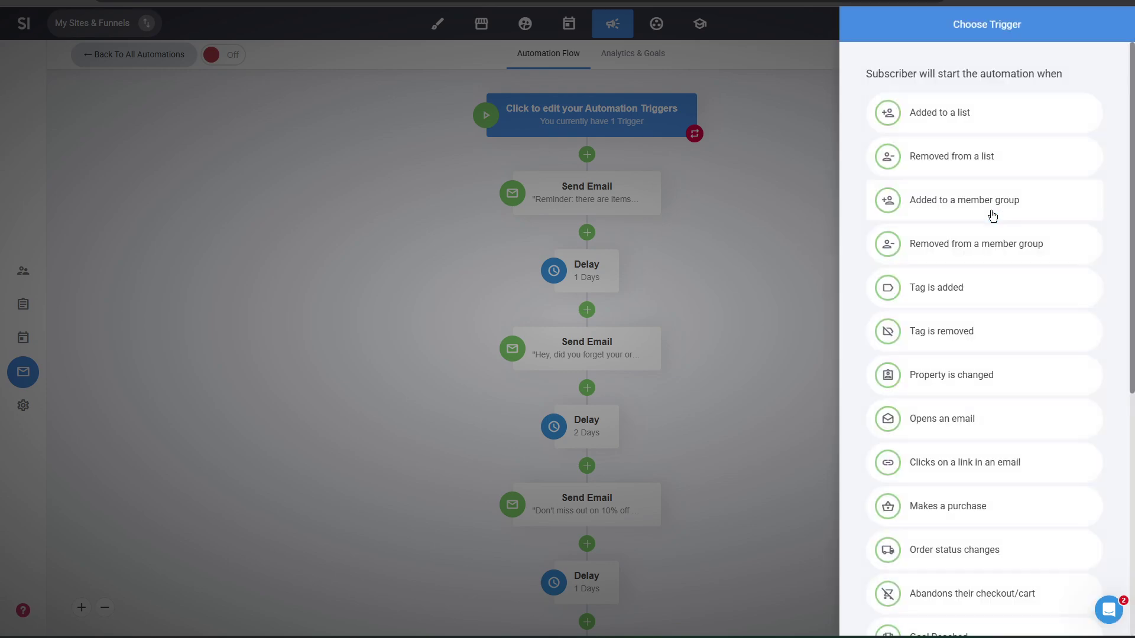
click(670, 246)
click(712, 217)
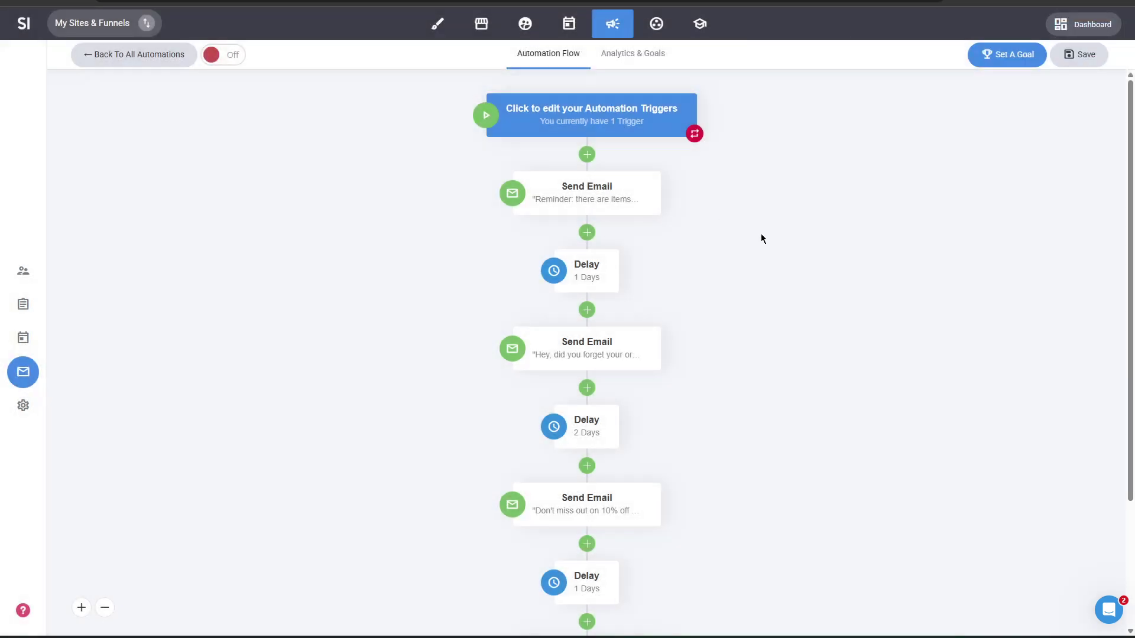
scroll(761, 237, down, 3)
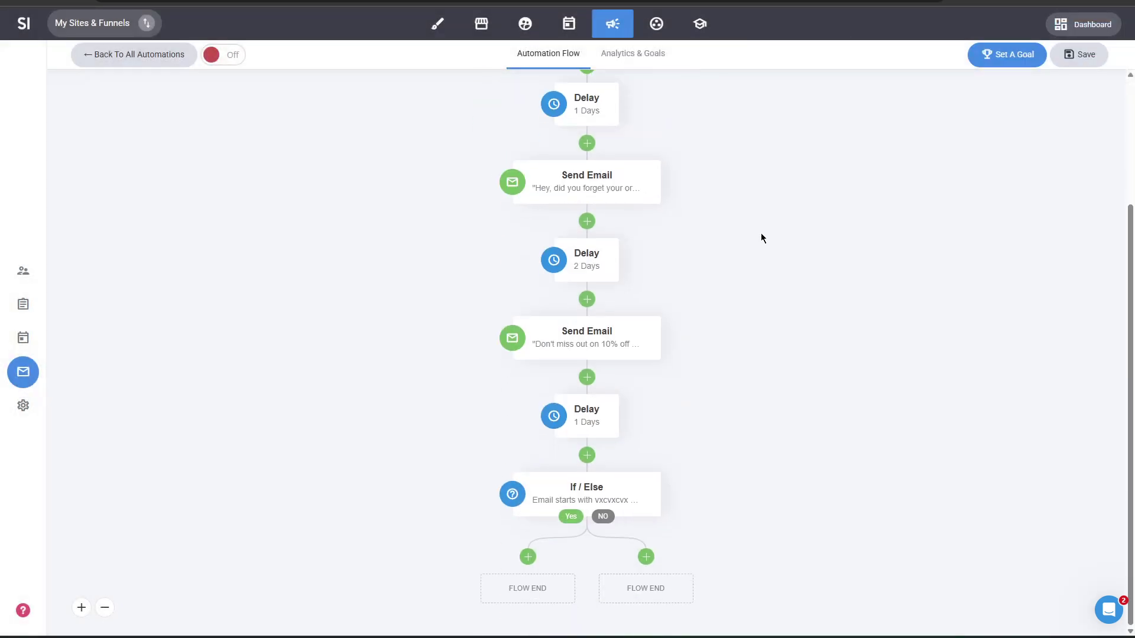
scroll(790, 324, up, 3)
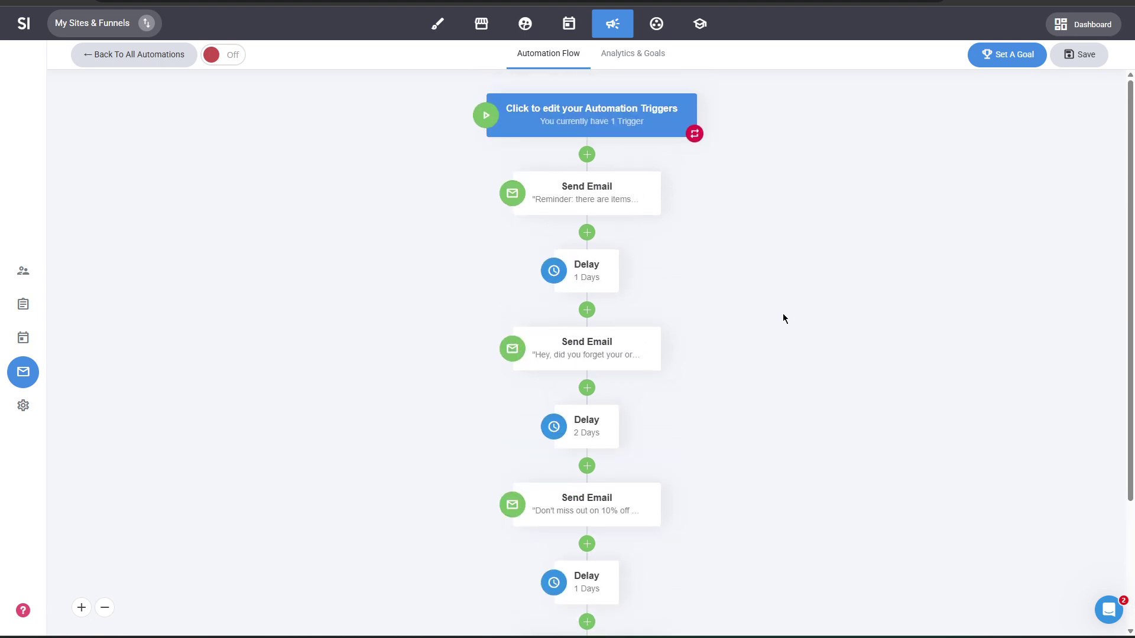
Step: Discard the unsaved automation edits and reopen the Sales Tracking campaign report
click(612, 24)
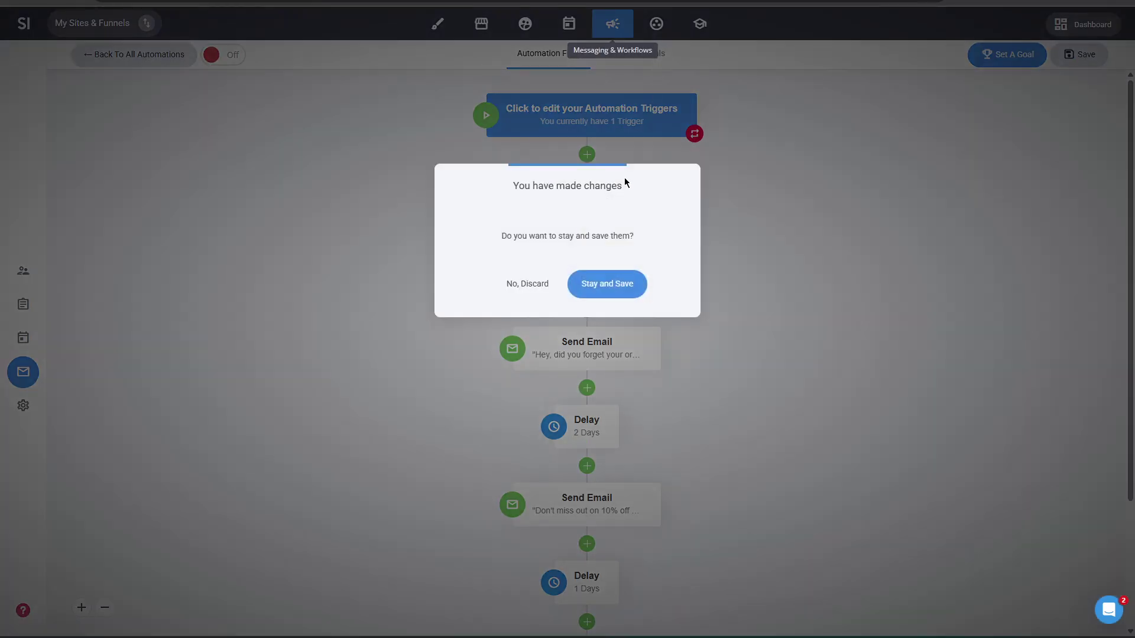
click(525, 284)
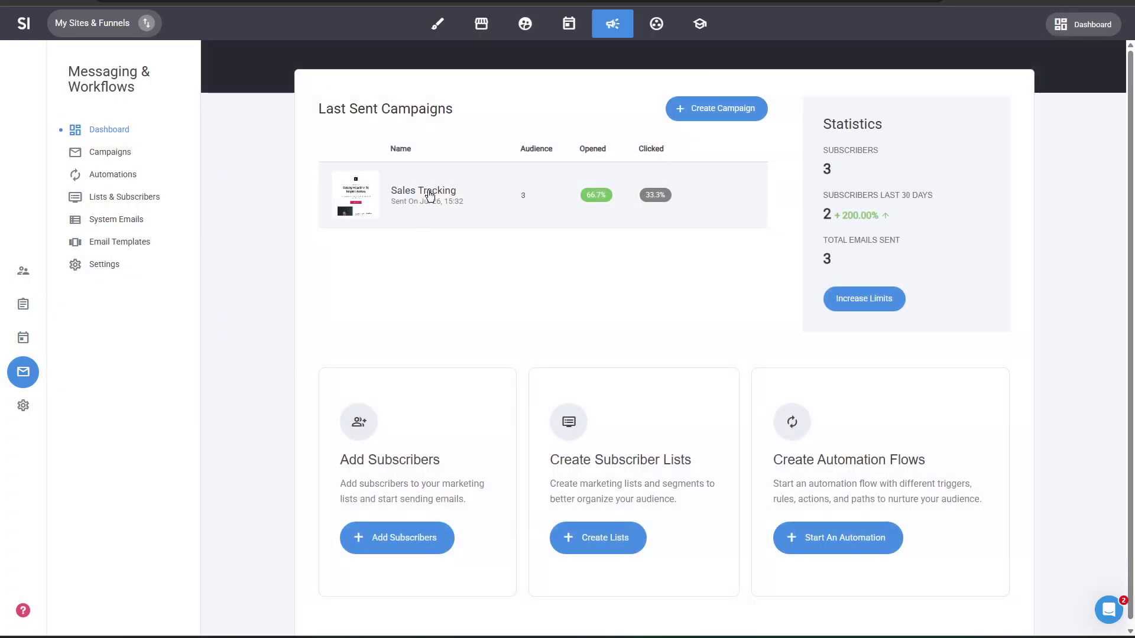
click(428, 192)
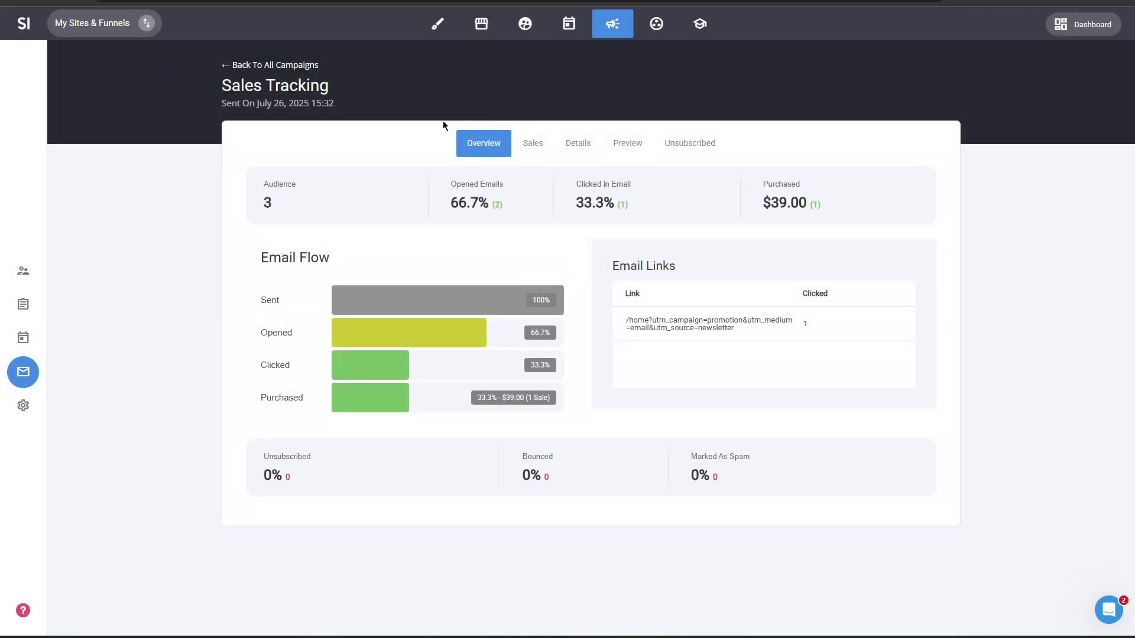